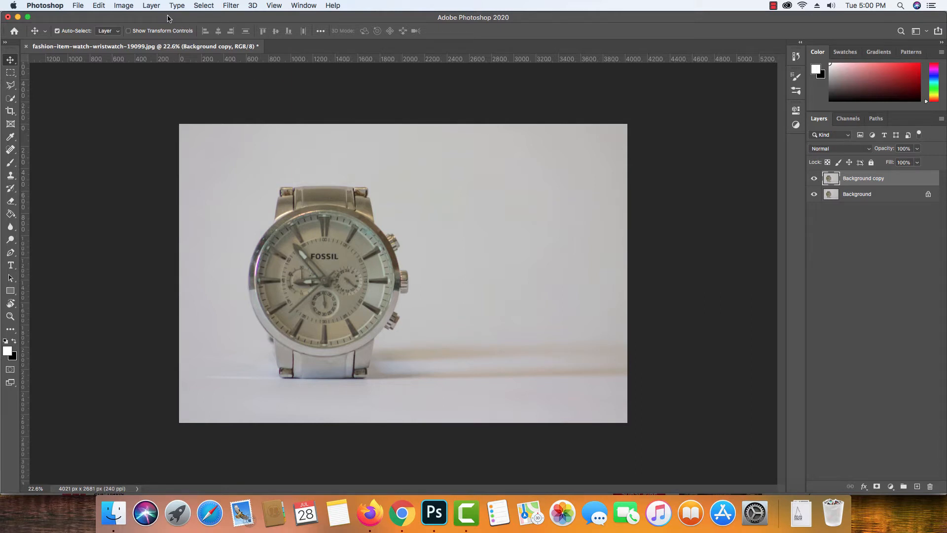
Step: Apply a Brightness/Contrast adjustment to the Background copy layer with brightness 29 and contrast 43
{"action": "left_click", "coordinate": [123, 7]}
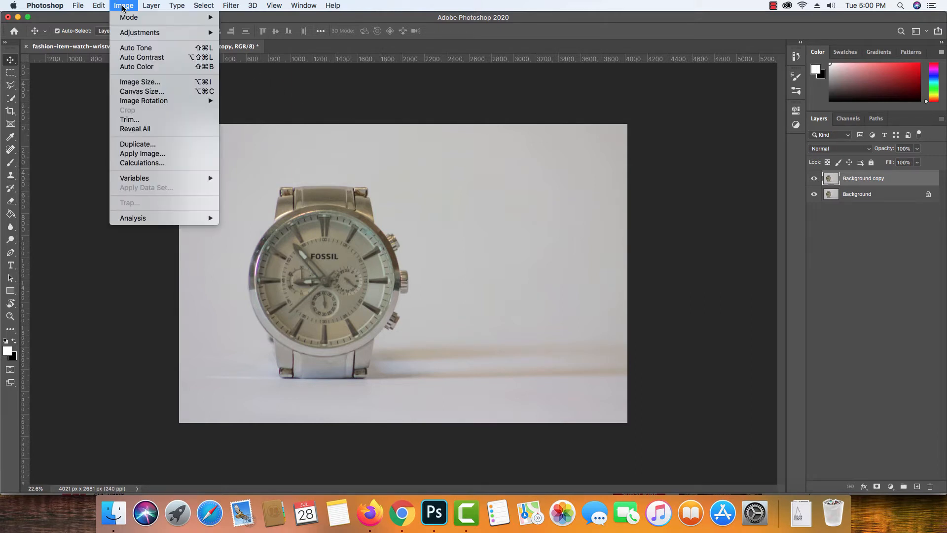
{"action": "mouse_move", "coordinate": [143, 32]}
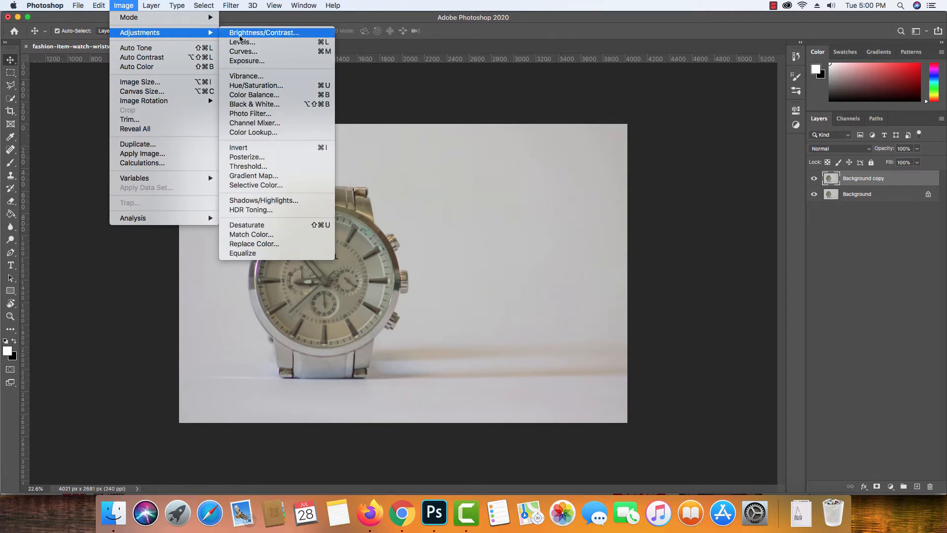
{"action": "left_click", "coordinate": [256, 33]}
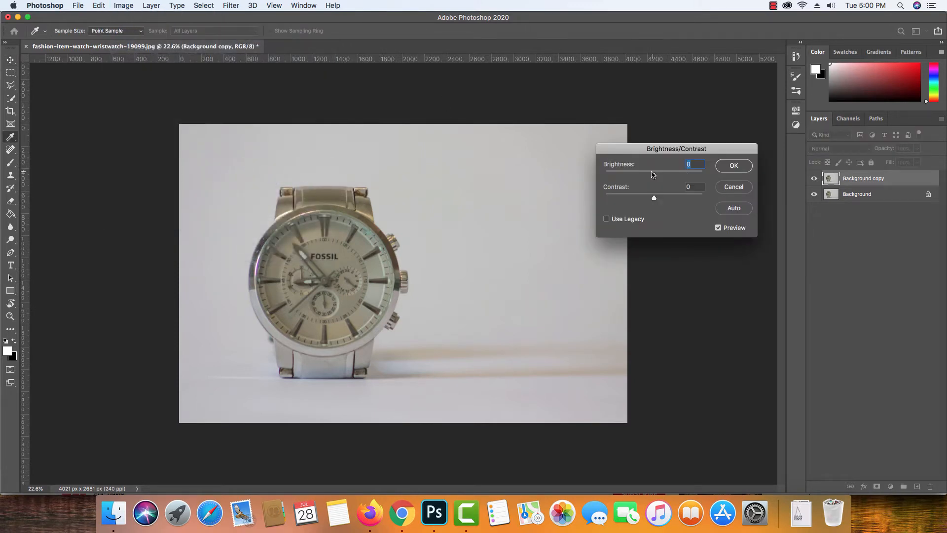
{"action": "mouse_move", "coordinate": [655, 179]}
{"action": "left_mouse_down"}
{"action": "mouse_move", "coordinate": [676, 199]}
{"action": "mouse_move", "coordinate": [648, 198]}
{"action": "mouse_move", "coordinate": [685, 196]}
{"action": "mouse_move", "coordinate": [675, 198]}
{"action": "mouse_move", "coordinate": [664, 176]}
{"action": "left_mouse_up"}
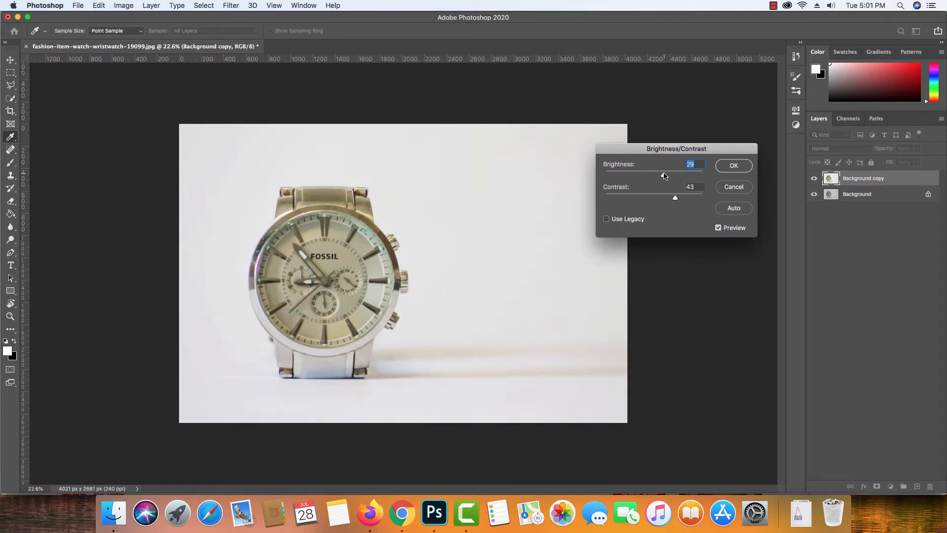
{"action": "left_click", "coordinate": [726, 168]}
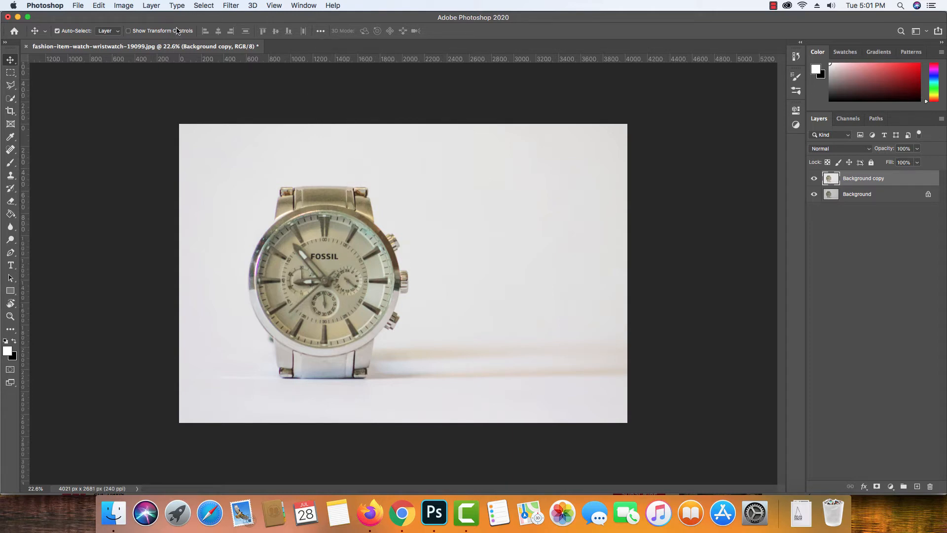
Step: Open the Camera Raw Filter and set Clarity to +14, Whites to +44, Blacks to +26 and Shadows to +6
{"action": "left_click", "coordinate": [229, 6]}
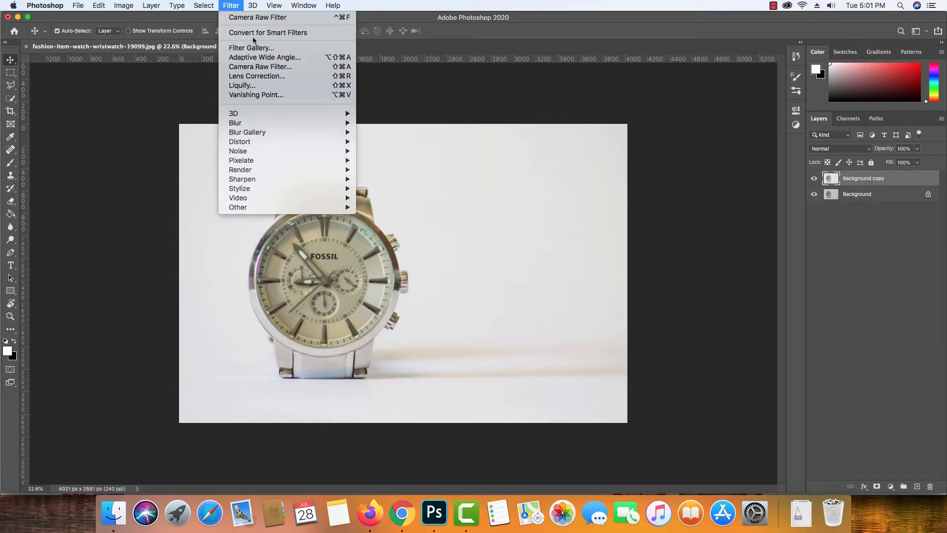
{"action": "left_click", "coordinate": [268, 71]}
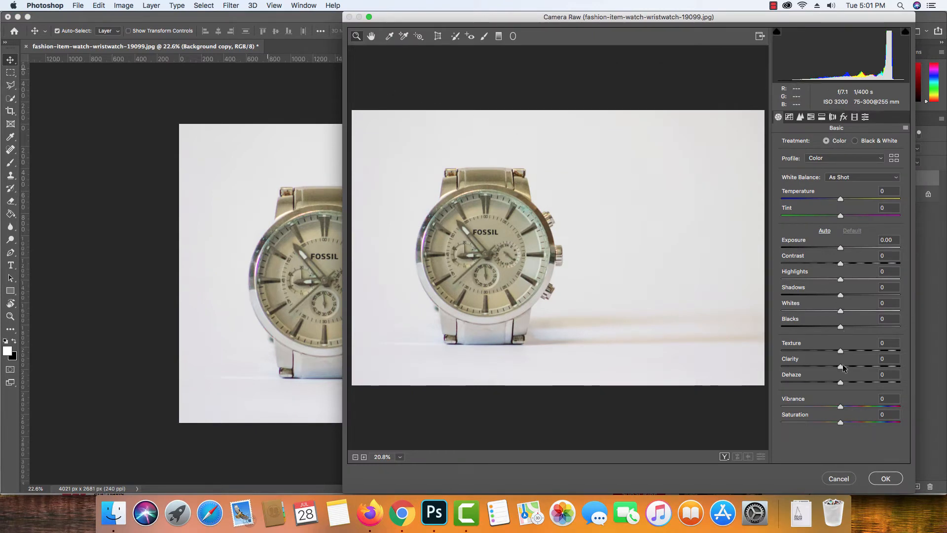
{"action": "left_click_drag", "start_coordinate": [840, 365], "coordinate": [848, 367]}
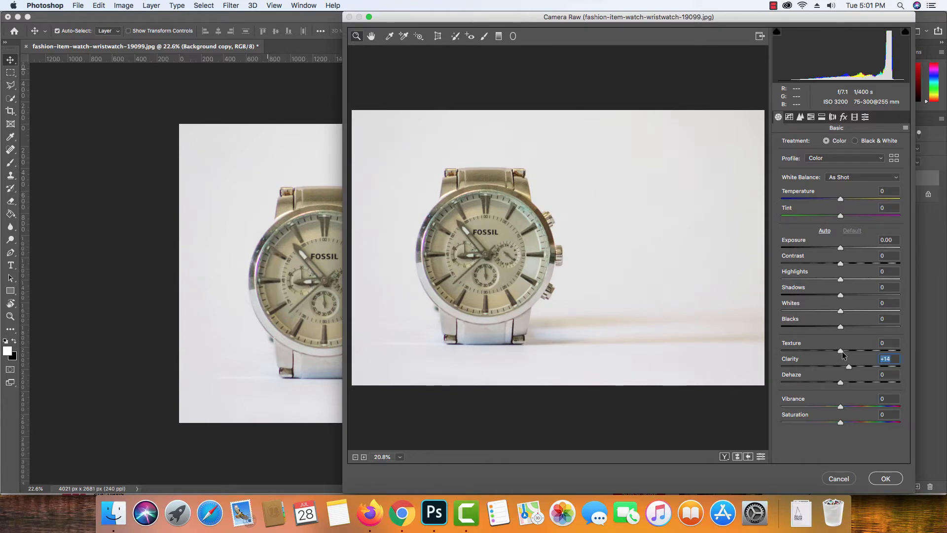
{"action": "left_click_drag", "start_coordinate": [859, 327], "coordinate": [844, 294]}
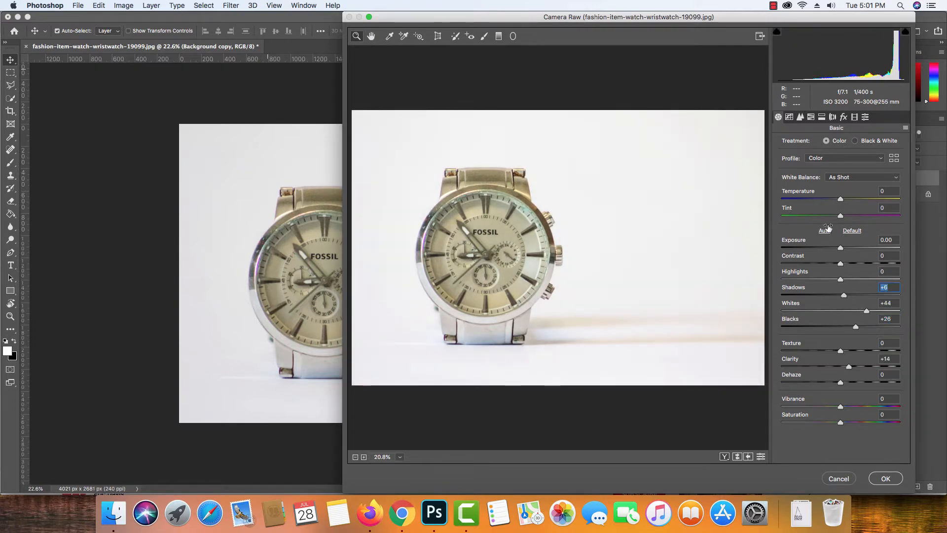
Step: Remove the watch's yellow cast by setting the Yellows saturation to -88 in the HSL adjustments
{"action": "left_click", "coordinate": [820, 118]}
{"action": "left_click", "coordinate": [811, 117]}
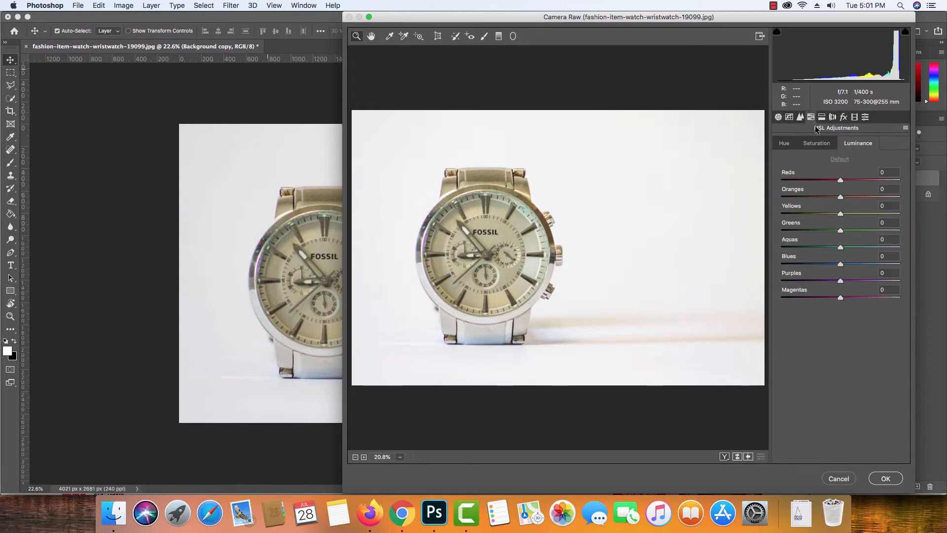
{"action": "left_click", "coordinate": [821, 145]}
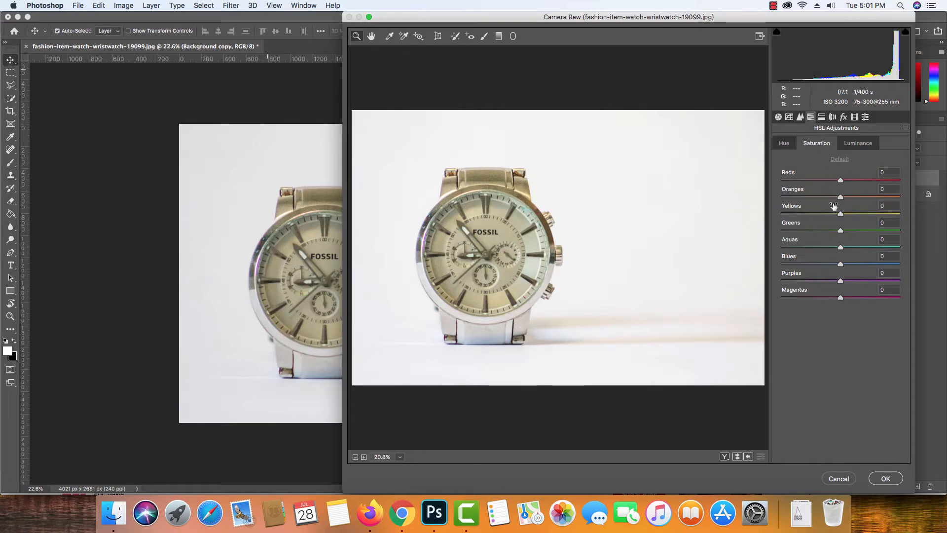
{"action": "left_click_drag", "start_coordinate": [840, 213], "coordinate": [780, 214]}
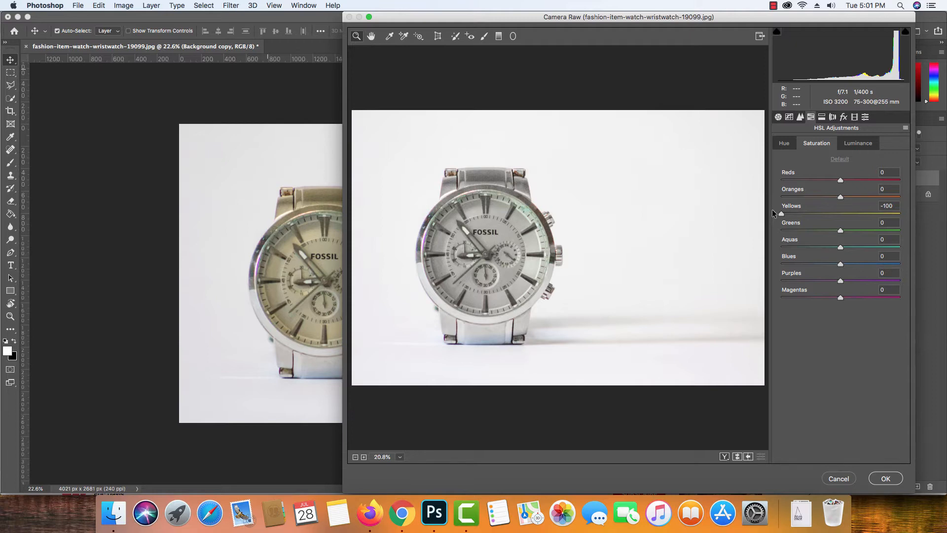
{"action": "left_click_drag", "start_coordinate": [781, 214], "coordinate": [786, 219]}
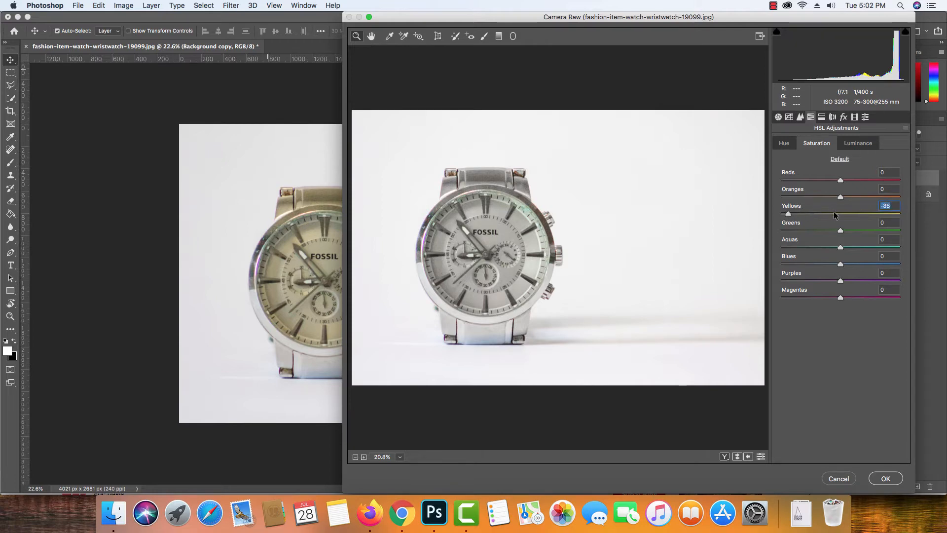
Step: Set the saturation of Blues, Purples, Magentas, Aquas and Greens to -100
{"action": "left_click_drag", "start_coordinate": [841, 263], "coordinate": [763, 250]}
{"action": "left_click_drag", "start_coordinate": [815, 282], "coordinate": [732, 274]}
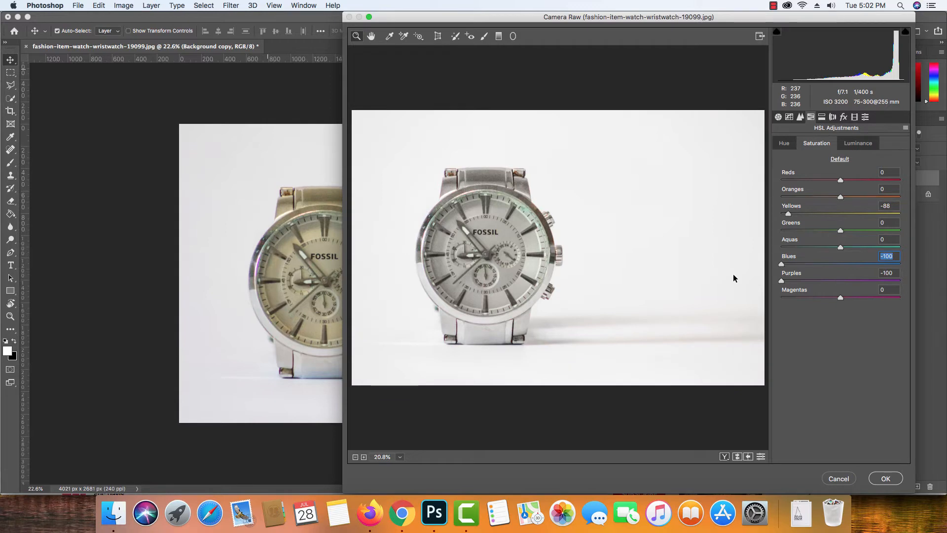
{"action": "left_click_drag", "start_coordinate": [795, 298], "coordinate": [720, 289]}
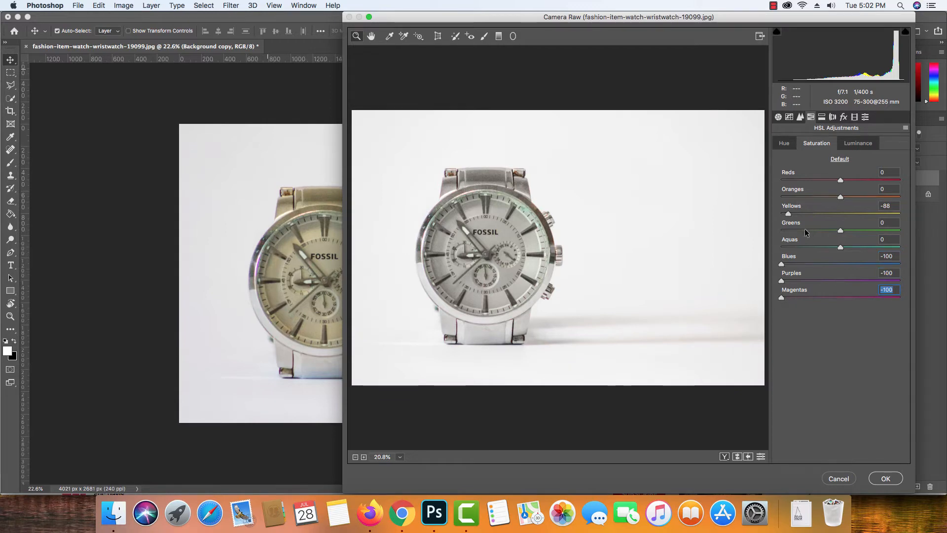
{"action": "left_click_drag", "start_coordinate": [799, 246], "coordinate": [732, 236]}
{"action": "left_click_drag", "start_coordinate": [806, 230], "coordinate": [739, 232]}
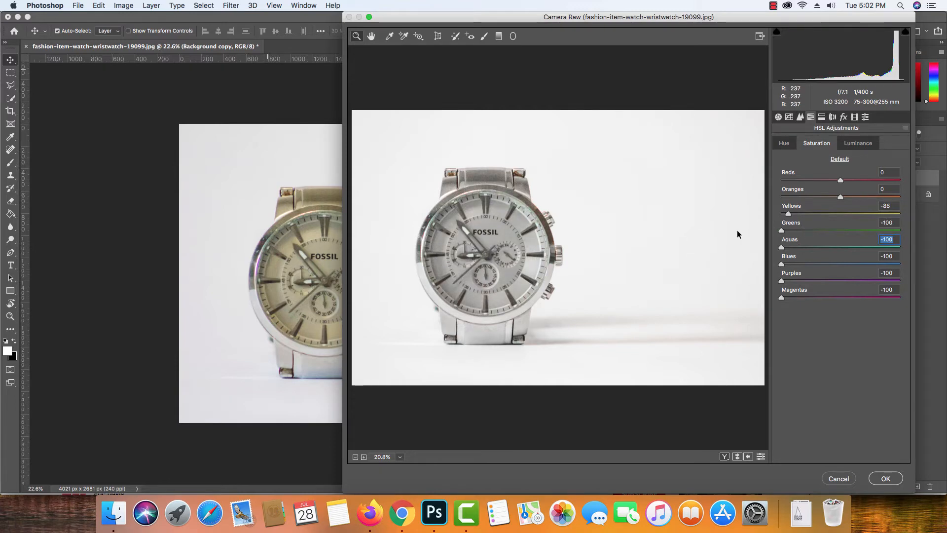
Step: Set the saturation of Greens to -4, Aquas to -62 and Blues to -63, and raise Purples and Magentas partway back
{"action": "left_click_drag", "start_coordinate": [781, 230], "coordinate": [803, 245]}
{"action": "left_click", "coordinate": [803, 263]}
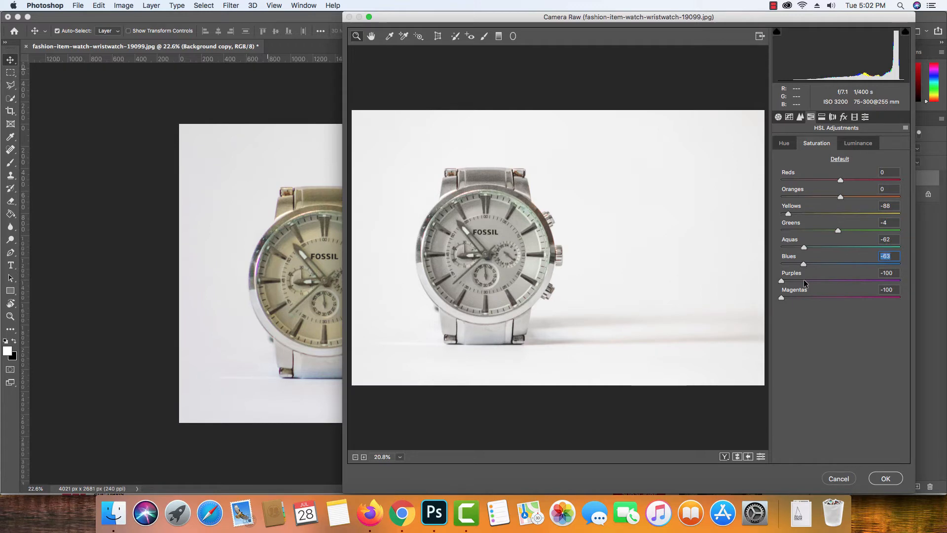
{"action": "left_click", "coordinate": [805, 281]}
{"action": "left_click", "coordinate": [808, 298]}
{"action": "key", "text": "Down"}
{"action": "key", "text": "Down"}
{"action": "key", "text": "Down"}
{"action": "key", "text": "Down"}
{"action": "key", "text": "Down"}
{"action": "key", "text": "Down"}
{"action": "key", "text": "Down"}
{"action": "key", "text": "Down"}
{"action": "key", "text": "Down"}
{"action": "key", "text": "Down"}
{"action": "key", "text": "Down"}
{"action": "key", "text": "Down"}
{"action": "key", "text": "Down"}
{"action": "key", "text": "Down"}
Step: Set the parametric tone curve to Highlights +12, Lights +13, Darks +14 and Shadows +21, and apply the Camera Raw filter
{"action": "left_click", "coordinate": [800, 116]}
{"action": "left_click", "coordinate": [791, 116]}
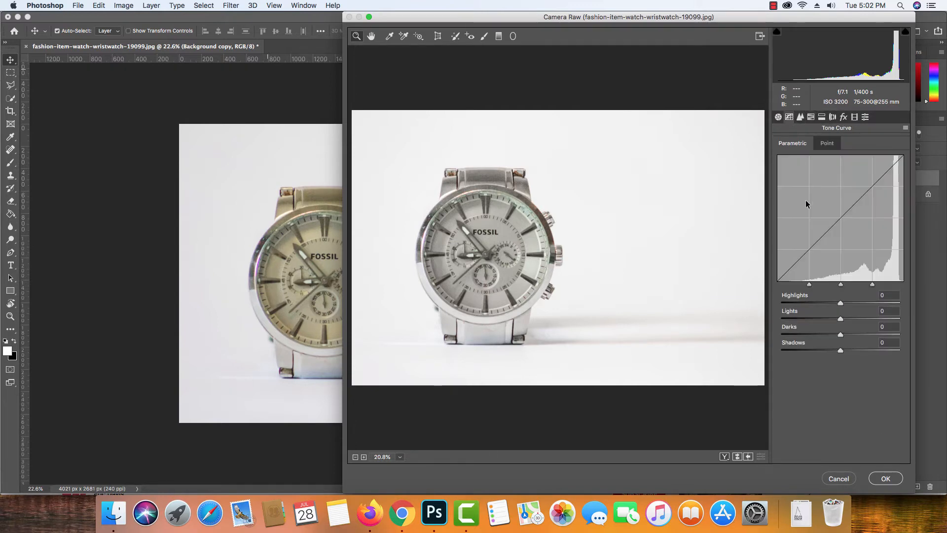
{"action": "left_click_drag", "start_coordinate": [839, 318], "coordinate": [853, 348]}
{"action": "left_click", "coordinate": [840, 333]}
{"action": "left_click_drag", "start_coordinate": [842, 303], "coordinate": [848, 303]}
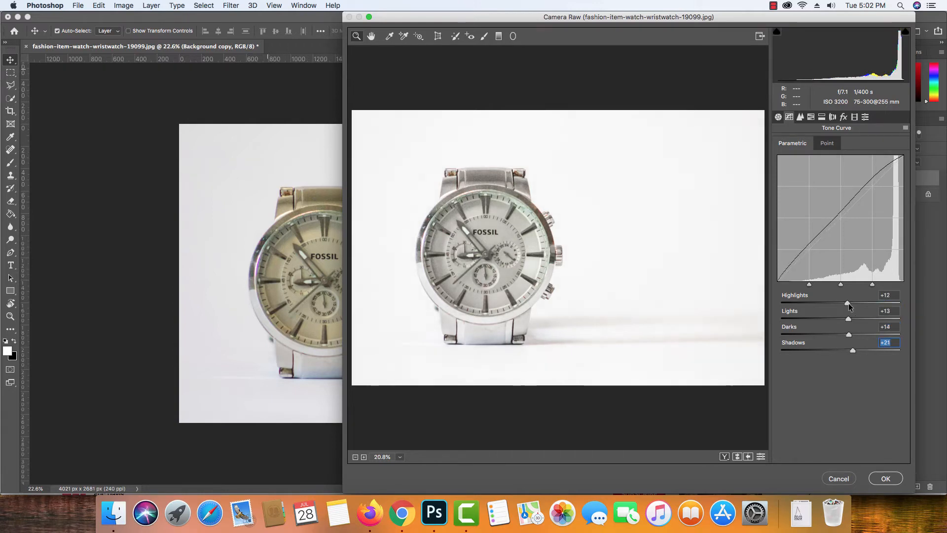
{"action": "left_click", "coordinate": [883, 477]}
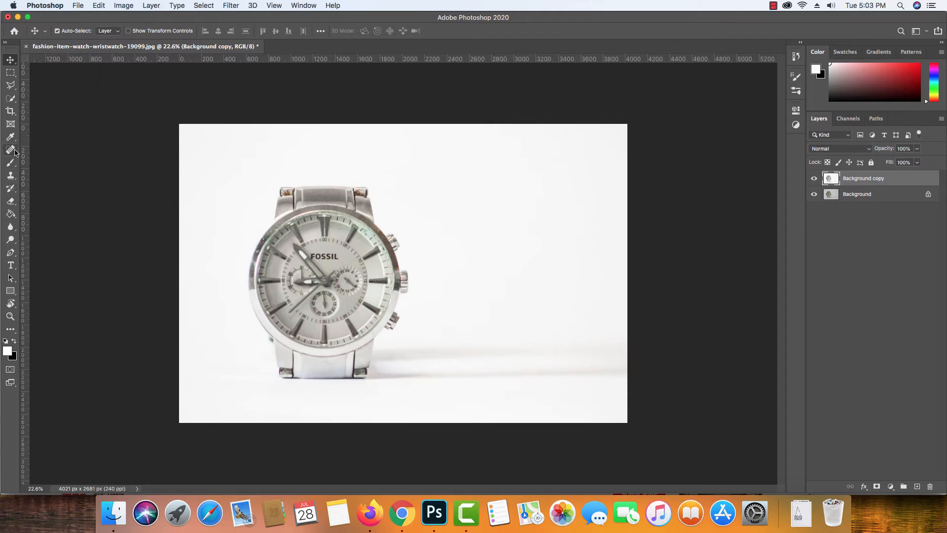
Step: Select the whole watch, including the dial and both strap ends, with the Quick Selection tool, using smaller brush sizes for the details
{"action": "left_click", "coordinate": [9, 100]}
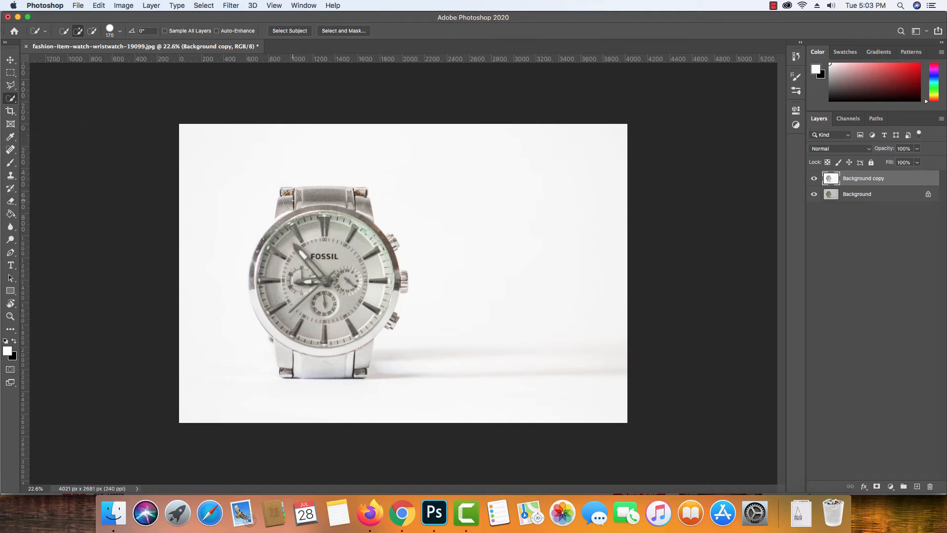
{"action": "mouse_move", "coordinate": [286, 193]}
{"action": "left_mouse_down"}
{"action": "mouse_move", "coordinate": [305, 222]}
{"action": "mouse_move", "coordinate": [291, 248]}
{"action": "mouse_move", "coordinate": [298, 274]}
{"action": "mouse_move", "coordinate": [345, 312]}
{"action": "left_mouse_up"}
{"action": "mouse_move", "coordinate": [317, 231]}
{"action": "left_mouse_down"}
{"action": "mouse_move", "coordinate": [307, 204]}
{"action": "mouse_move", "coordinate": [339, 209]}
{"action": "mouse_move", "coordinate": [365, 244]}
{"action": "mouse_move", "coordinate": [366, 306]}
{"action": "mouse_move", "coordinate": [342, 349]}
{"action": "mouse_move", "coordinate": [290, 340]}
{"action": "left_mouse_up"}
{"action": "key", "text": "bracketleft"}
{"action": "left_click", "coordinate": [287, 369]}
{"action": "left_click_drag", "start_coordinate": [351, 351], "coordinate": [356, 362]}
{"action": "key", "text": "bracketleft"}
Step: Refine the selection up close around the three side knobs and the watch's outer edge, adding missed parts and subtracting excess
{"action": "scroll", "coordinate": [390, 240], "scroll_direction": "up", "scroll_amount": 1}
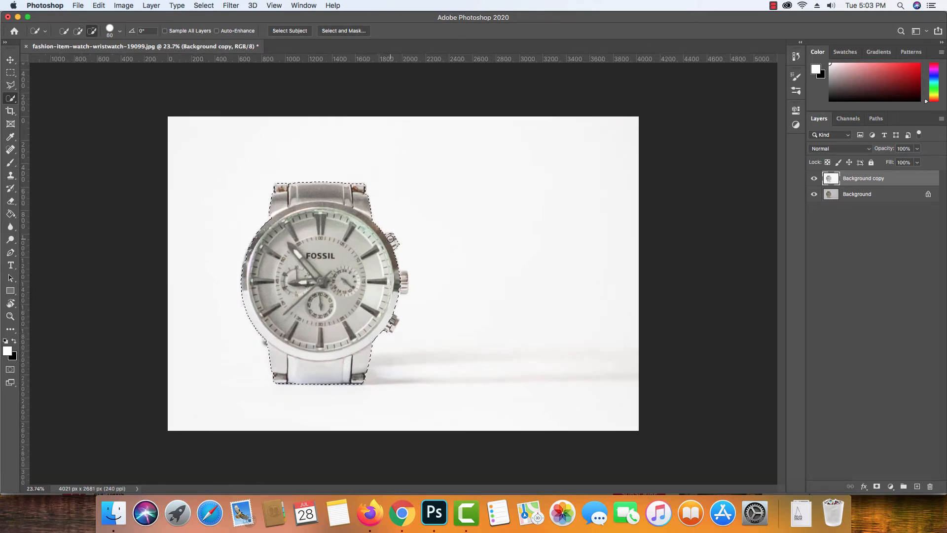
{"action": "scroll", "coordinate": [391, 239], "scroll_direction": "up", "scroll_amount": 5}
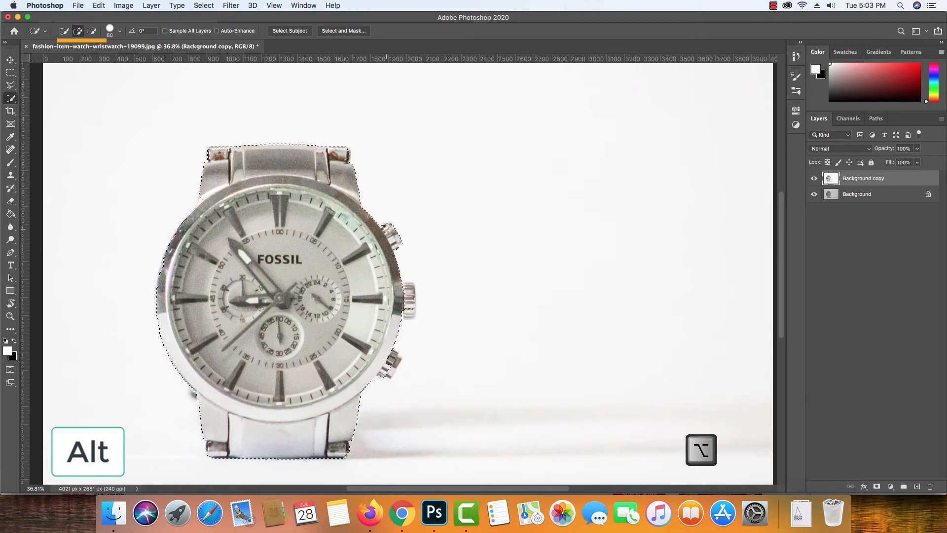
{"action": "mouse_move", "coordinate": [406, 295]}
{"action": "left_mouse_down"}
{"action": "mouse_move", "coordinate": [409, 307]}
{"action": "mouse_move", "coordinate": [415, 222]}
{"action": "left_mouse_up"}
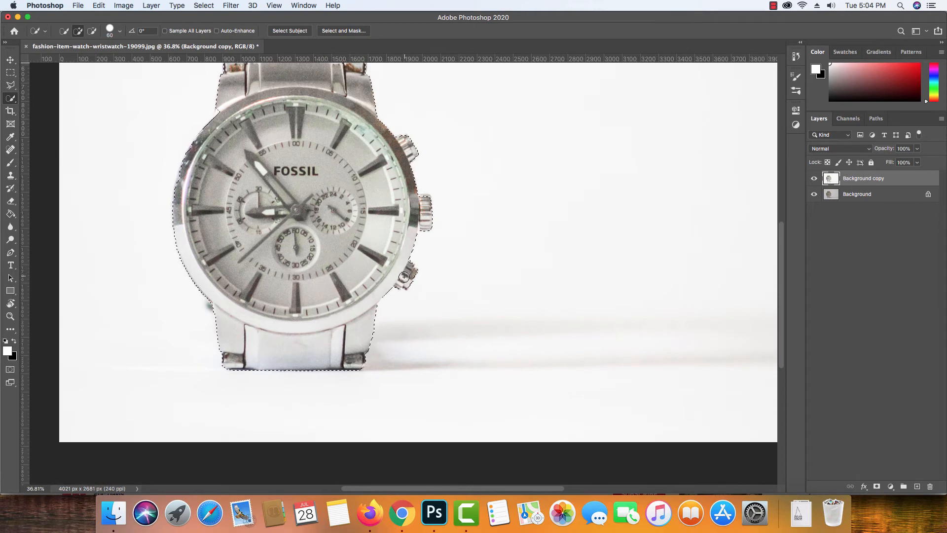
{"action": "scroll", "coordinate": [387, 236], "scroll_direction": "down", "scroll_amount": 3}
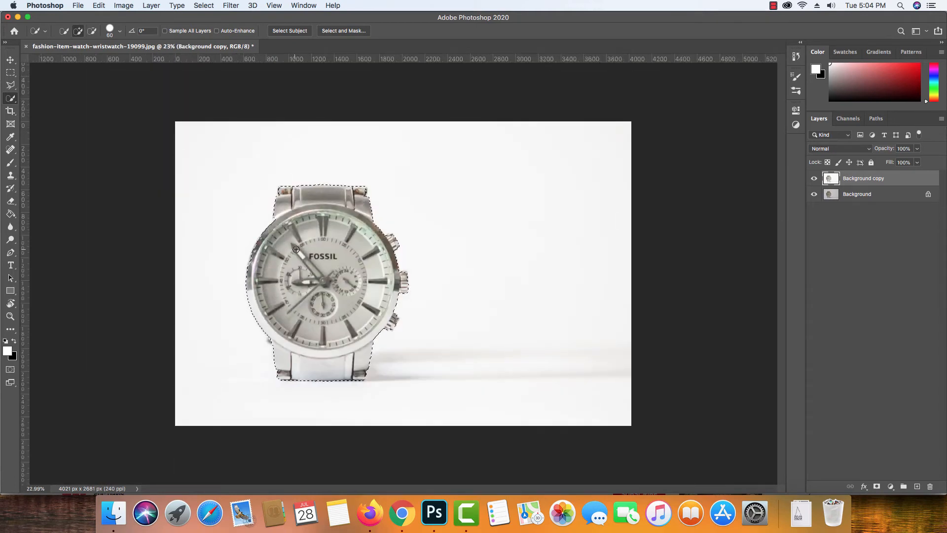
{"action": "scroll", "coordinate": [309, 267], "scroll_direction": "up", "scroll_amount": 3}
{"action": "key", "text": "alt"}
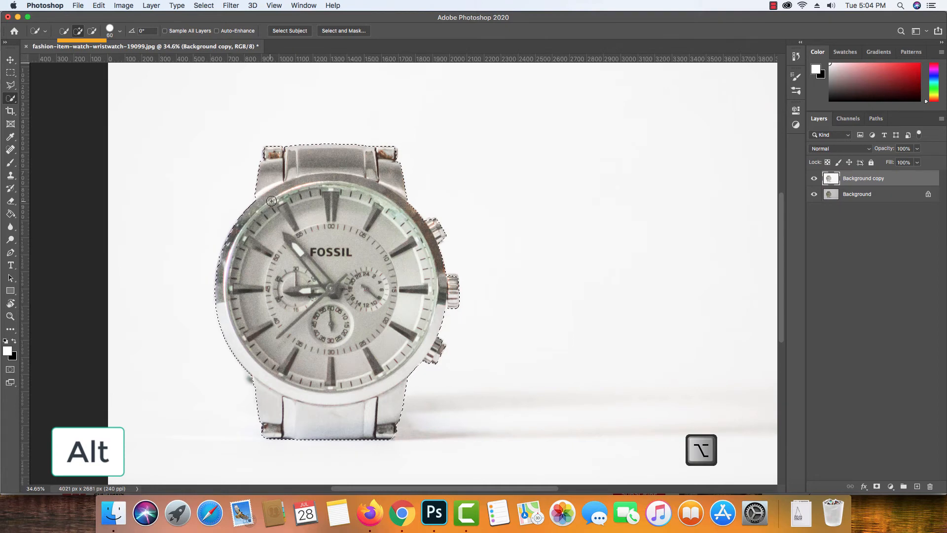
{"action": "scroll", "coordinate": [387, 240], "scroll_direction": "down", "scroll_amount": 3}
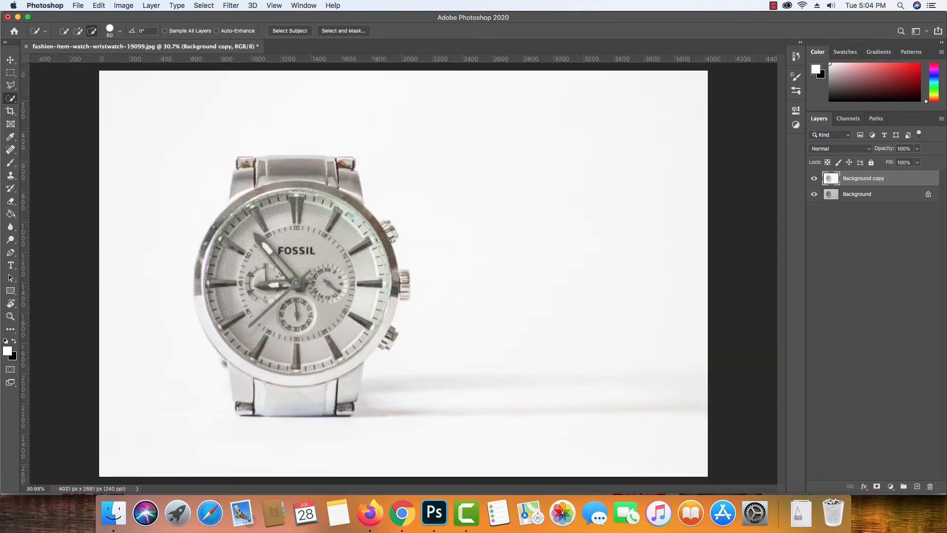
{"action": "scroll", "coordinate": [388, 240], "scroll_direction": "down", "scroll_amount": 1}
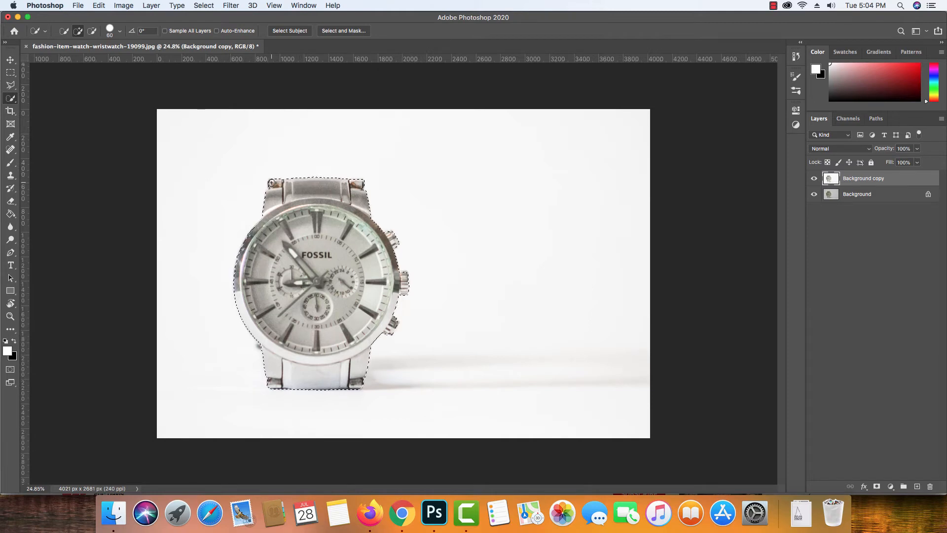
Step: Refine the watch selection's edge in Select and Mask with Smart Radius, checking the contrast and radius settings, and apply it
{"action": "left_click", "coordinate": [356, 32]}
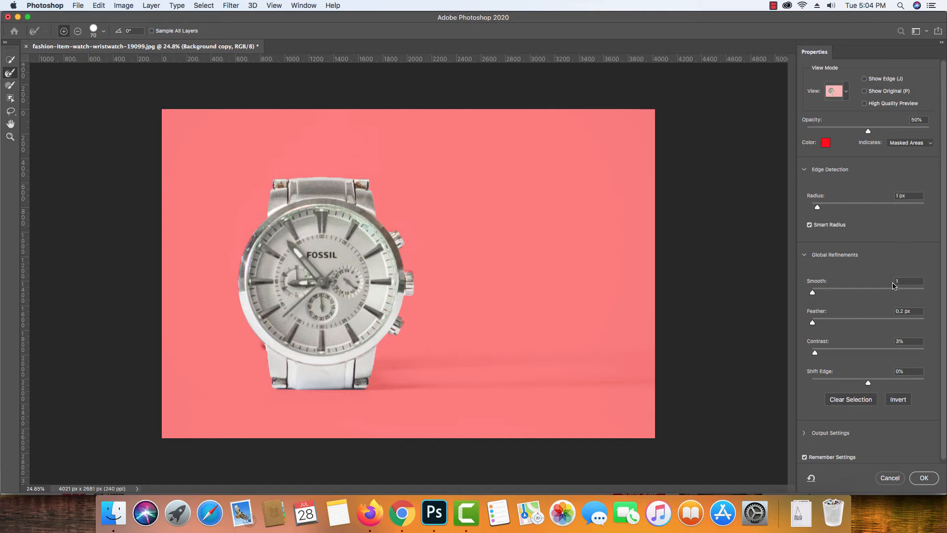
{"action": "left_click", "coordinate": [910, 340]}
{"action": "left_click", "coordinate": [916, 195]}
{"action": "left_click", "coordinate": [923, 477]}
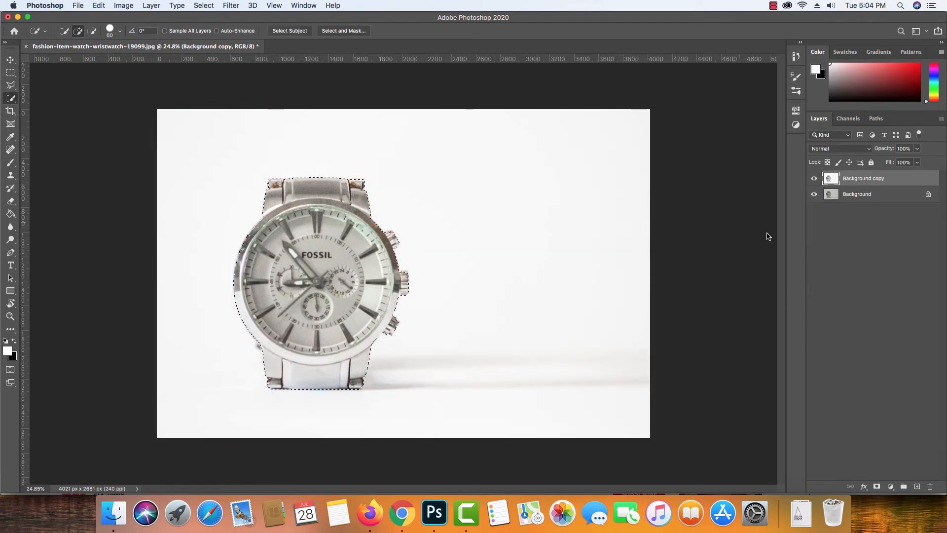
Step: Mask the Background copy layer with the watch selection and hide the original Background layer
{"action": "left_click", "coordinate": [876, 486]}
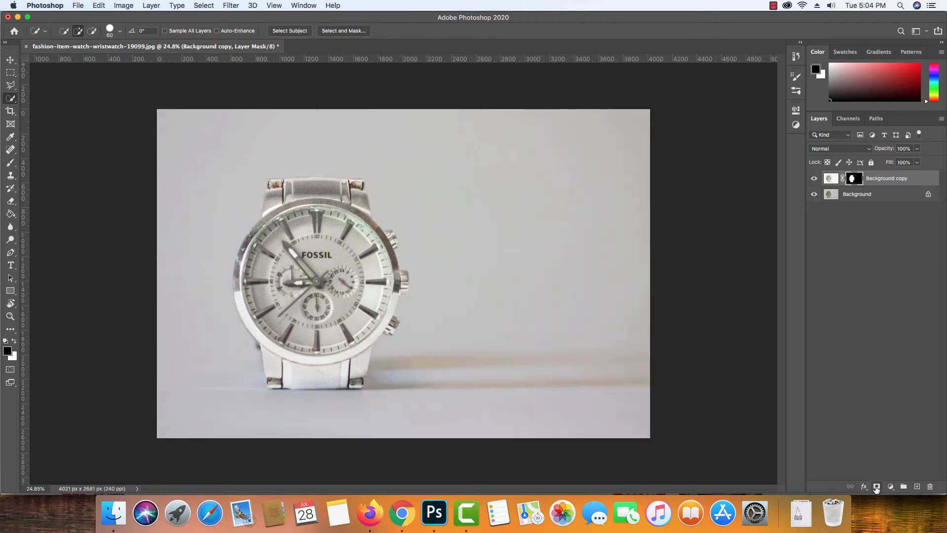
{"action": "left_click", "coordinate": [815, 194]}
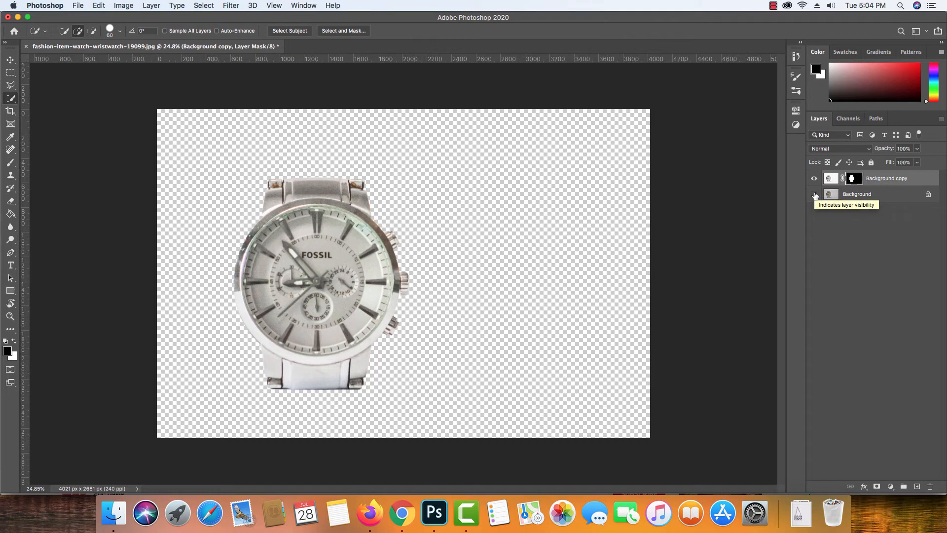
Step: Add a new layer directly above the Background layer and fill it with white using the Paint Bucket
{"action": "left_click", "coordinate": [878, 195]}
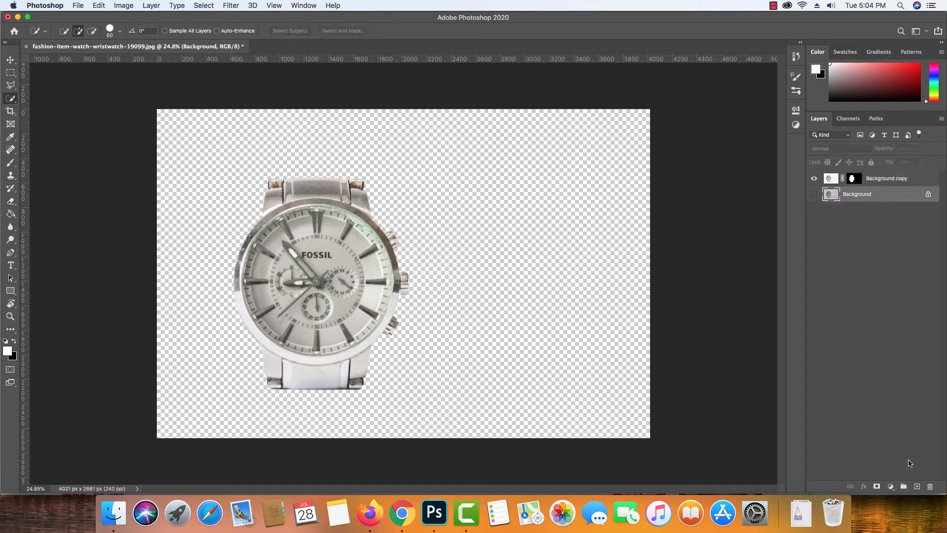
{"action": "left_click", "coordinate": [915, 486]}
{"action": "key", "text": "g"}
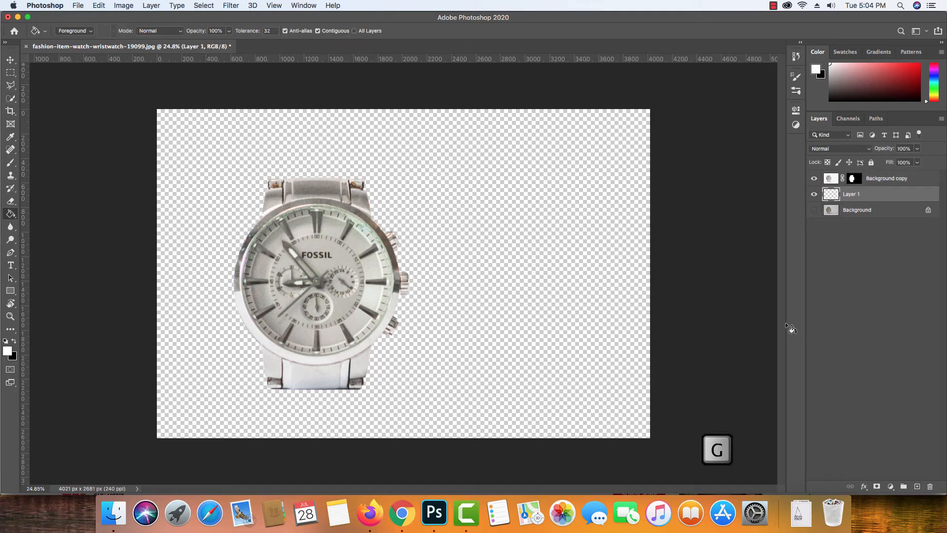
{"action": "left_click", "coordinate": [517, 256]}
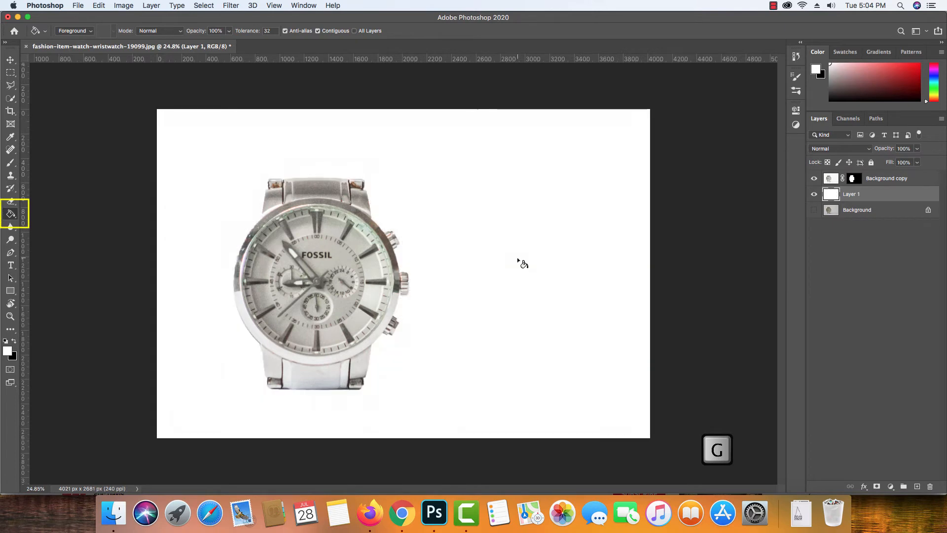
Step: Target the Background copy layer's mask and set up the Brush tool with a Soft Round tip and black paint
{"action": "left_click", "coordinate": [852, 178]}
{"action": "key", "text": "x"}
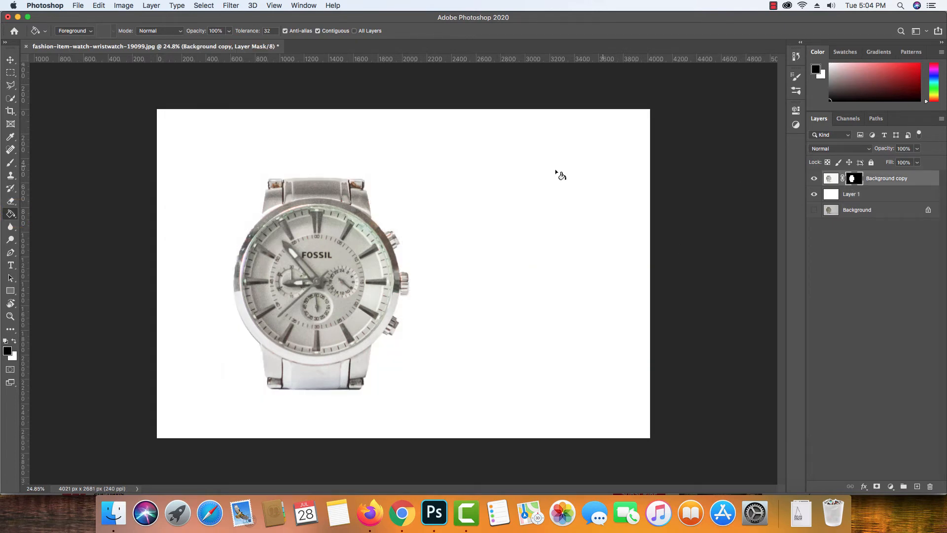
{"action": "key", "text": "b"}
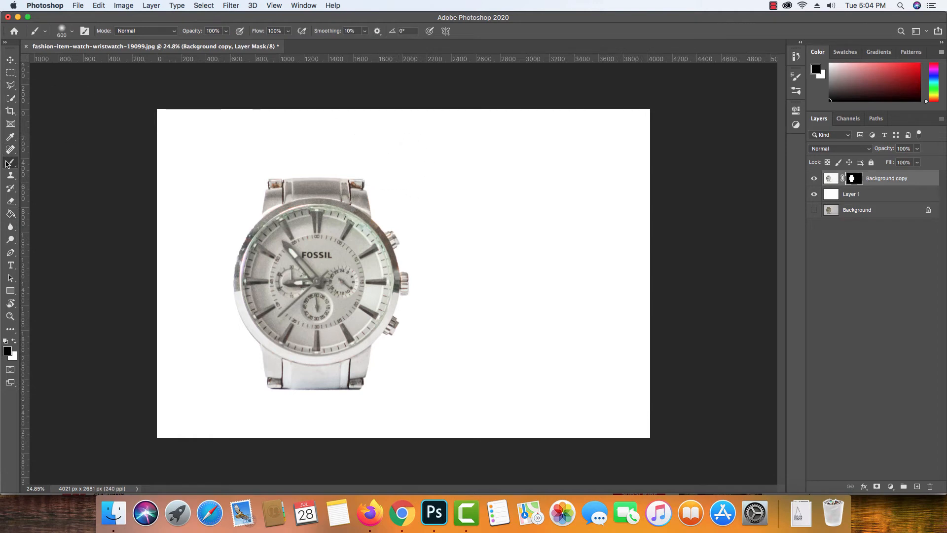
{"action": "left_click", "coordinate": [72, 32]}
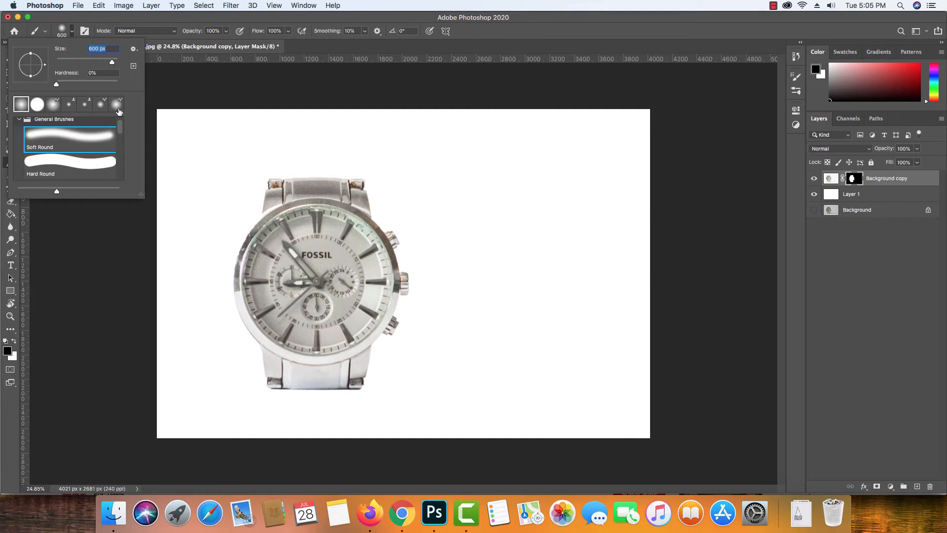
{"action": "left_click", "coordinate": [542, 23]}
Step: Trim the watch strap's upper edge on the mask in straight black strokes with a 15 px brush, including the right pin
{"action": "scroll", "coordinate": [296, 134], "scroll_direction": "up", "scroll_amount": 6}
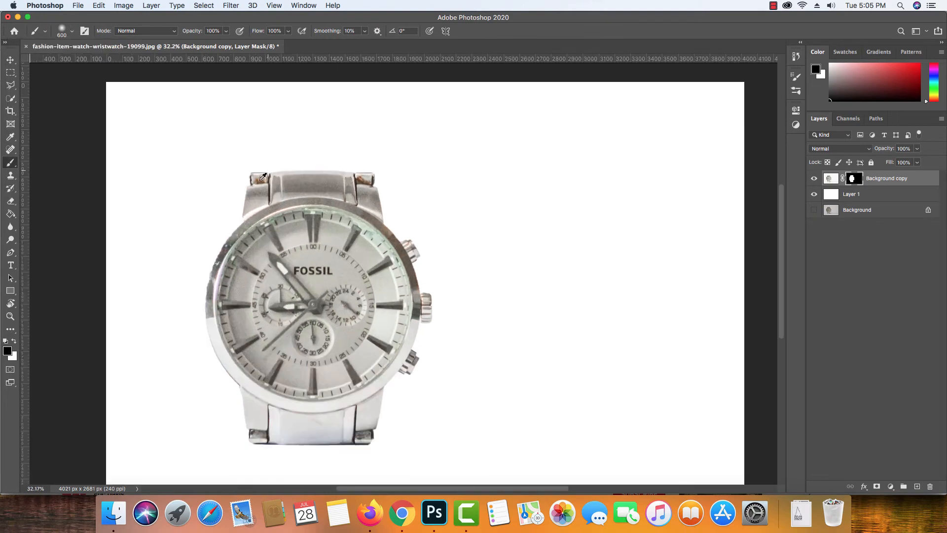
{"action": "scroll", "coordinate": [248, 165], "scroll_direction": "down", "scroll_amount": 1}
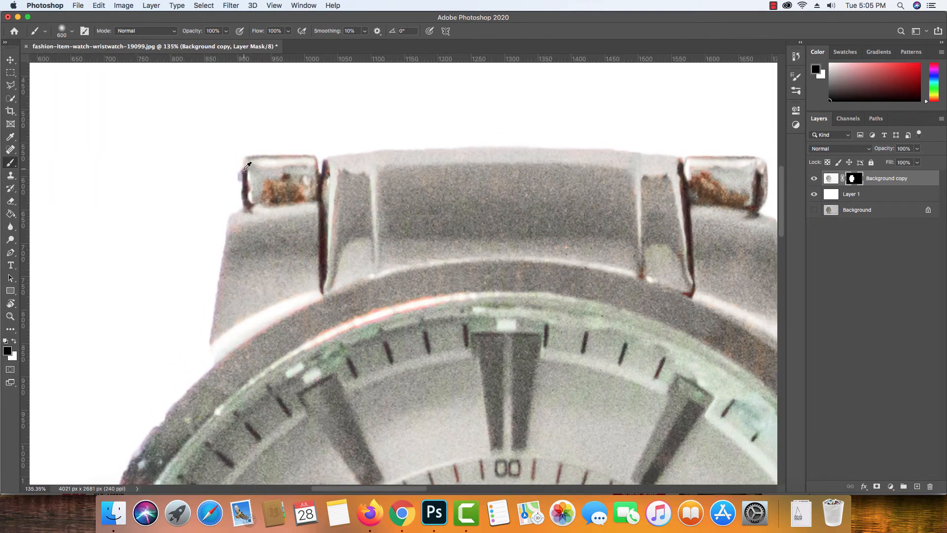
{"action": "key", "text": "bracketleft"}
{"action": "key", "text": "bracketleft"}
{"action": "key", "text": "bracketleft"}
{"action": "key", "text": "bracketleft"}
{"action": "key", "text": "bracketleft"}
{"action": "key", "text": "bracketleft"}
{"action": "key", "text": "bracketleft"}
{"action": "key", "text": "bracketleft"}
{"action": "key", "text": "bracketleft"}
{"action": "key", "text": "bracketleft"}
{"action": "key", "text": "bracketleft"}
{"action": "key", "text": "bracketleft"}
{"action": "key", "text": "bracketleft"}
{"action": "key", "text": "bracketleft"}
{"action": "key", "text": "bracketleft"}
{"action": "key", "text": "bracketleft"}
{"action": "left_click", "coordinate": [239, 166], "text": "shift"}
{"action": "left_click_drag", "start_coordinate": [343, 144], "coordinate": [237, 146]}
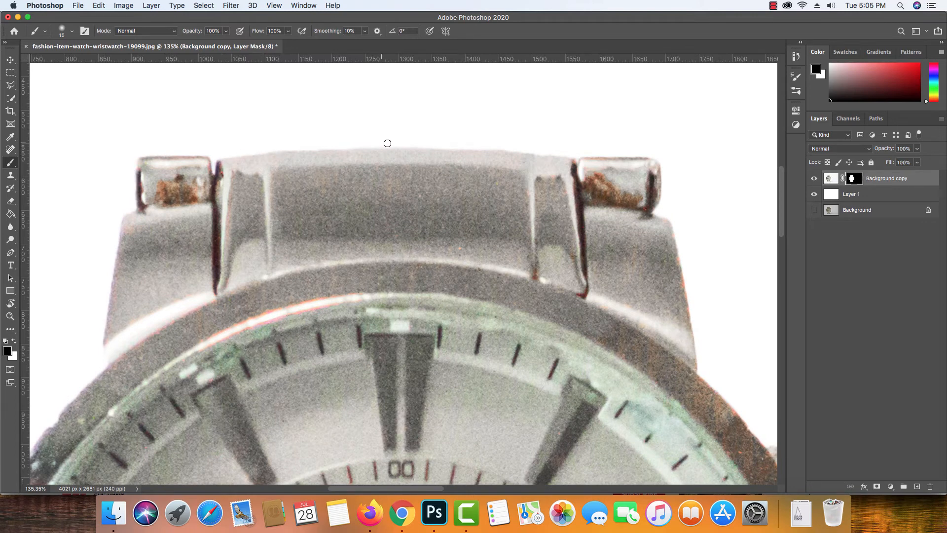
{"action": "left_click", "coordinate": [536, 151], "text": "shift"}
{"action": "left_click", "coordinate": [572, 154], "text": "shift"}
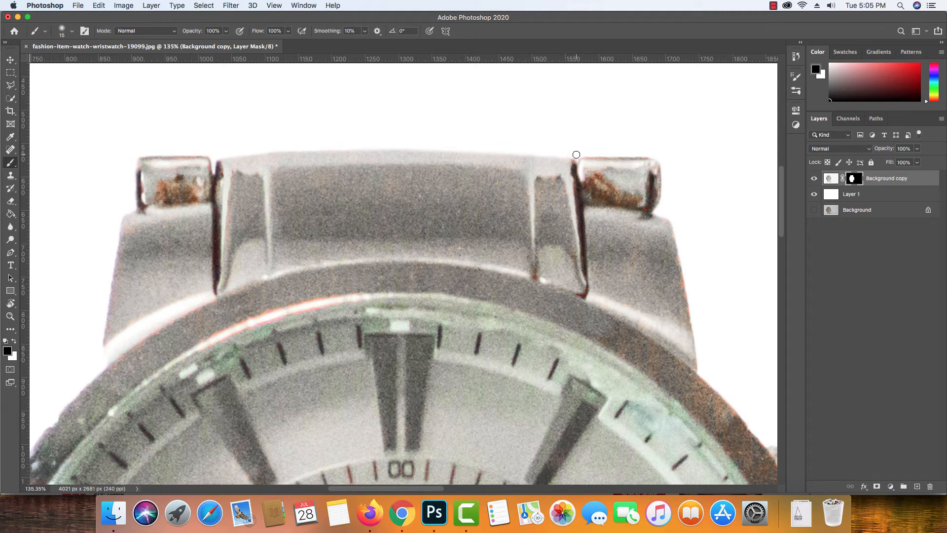
{"action": "left_click_drag", "start_coordinate": [528, 136], "coordinate": [353, 105]}
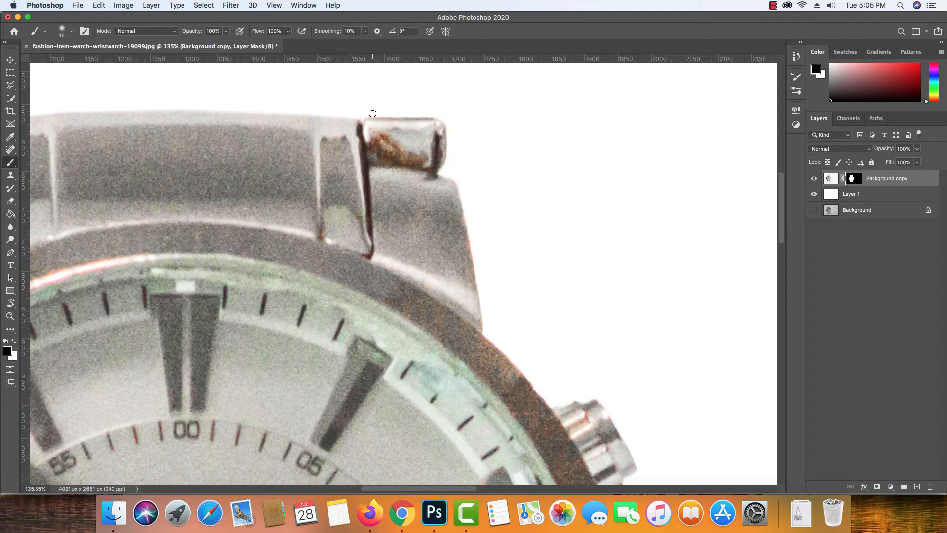
{"action": "left_click", "coordinate": [434, 119], "text": "shift"}
Step: Clean up the bezel's edge between the upper and middle knobs on the mask with a 10 px black brush
{"action": "left_click_drag", "start_coordinate": [467, 211], "coordinate": [395, 99]}
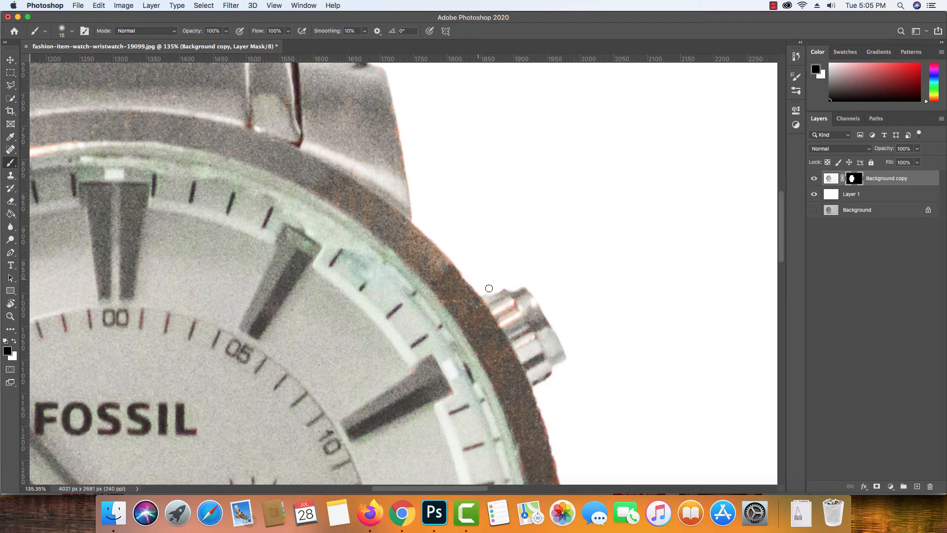
{"action": "key", "text": "x"}
{"action": "key", "text": "x"}
{"action": "key", "text": "bracketleft"}
{"action": "key", "text": "x"}
{"action": "scroll", "coordinate": [525, 294], "scroll_direction": "down", "scroll_amount": 8}
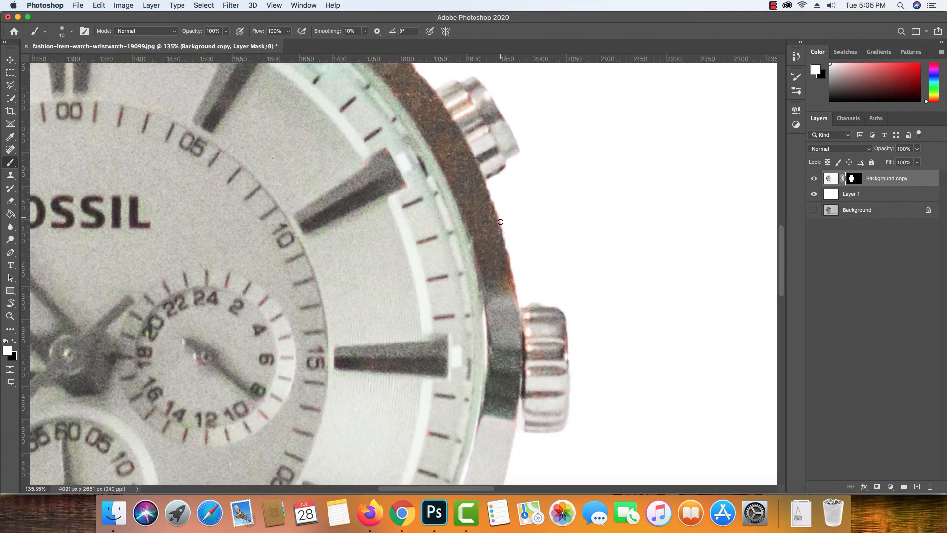
{"action": "key", "text": "x"}
{"action": "left_click_drag", "start_coordinate": [552, 305], "coordinate": [553, 304]}
{"action": "left_click", "coordinate": [510, 255], "text": "shift"}
{"action": "left_click", "coordinate": [500, 217], "text": "shift"}
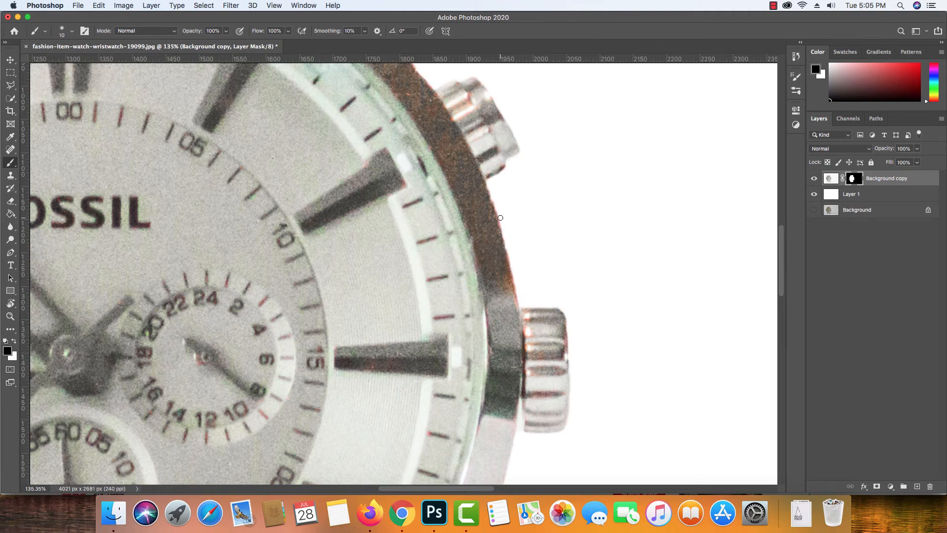
{"action": "left_click", "coordinate": [486, 187], "text": "shift"}
Step: Refine the mask around the lower side knob, alternating between black and white paint
{"action": "left_click_drag", "start_coordinate": [531, 336], "coordinate": [481, 196]}
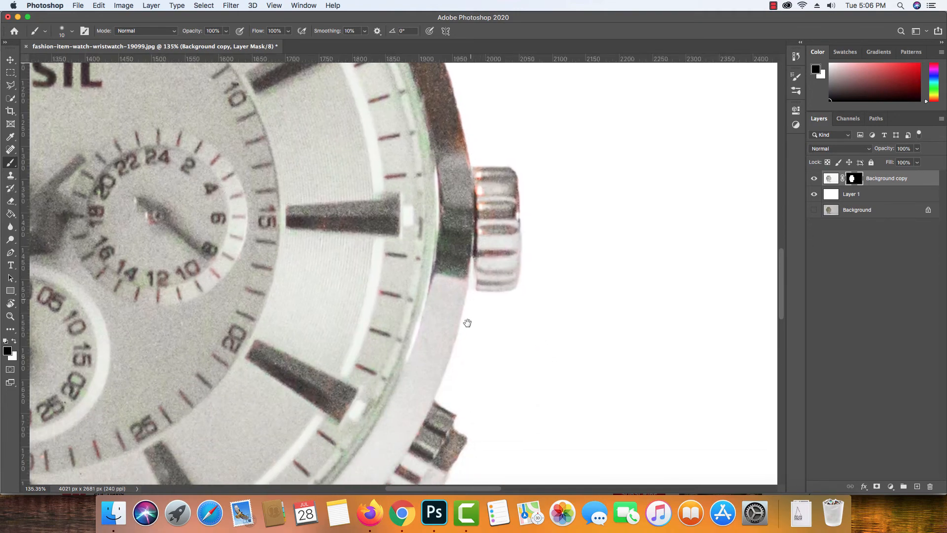
{"action": "left_click_drag", "start_coordinate": [467, 323], "coordinate": [461, 203]}
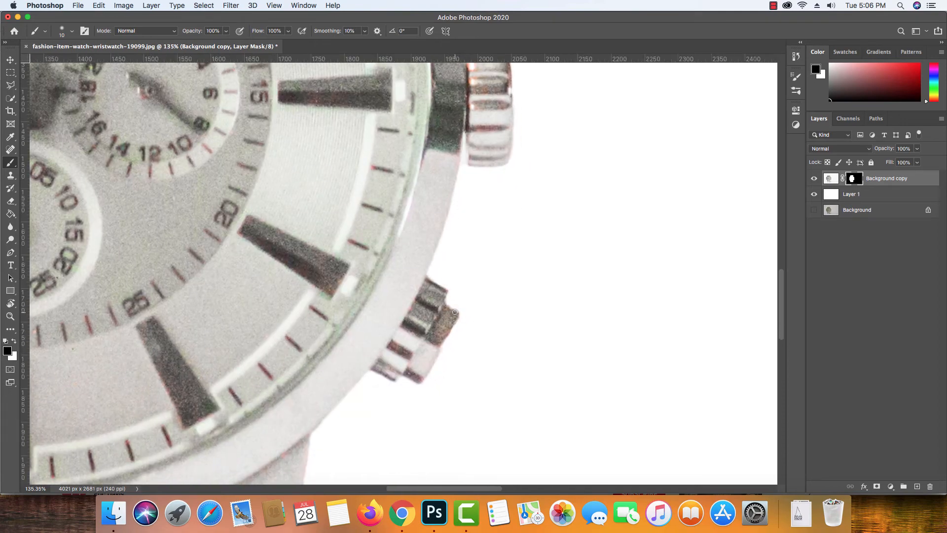
{"action": "key", "text": "x"}
{"action": "key", "text": "x"}
{"action": "key", "text": "x"}
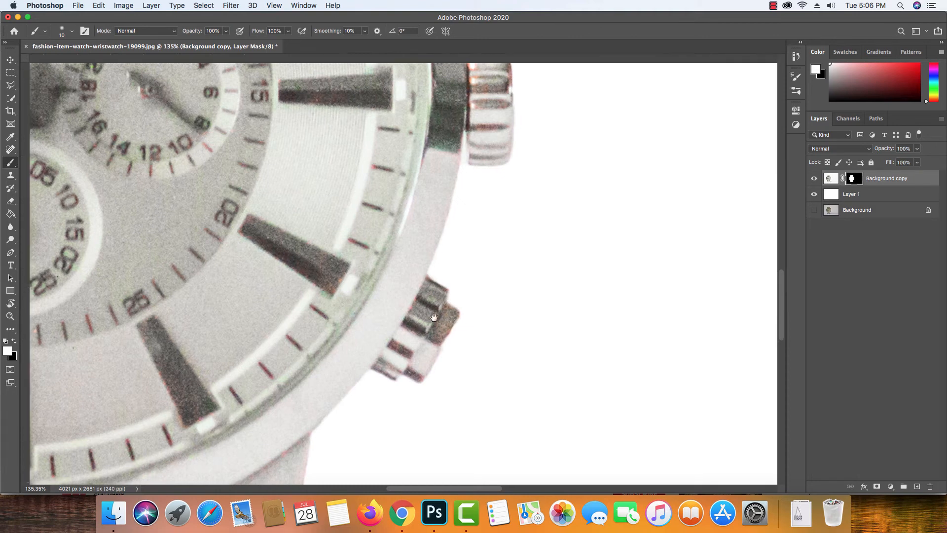
{"action": "scroll", "coordinate": [459, 311], "scroll_direction": "down", "scroll_amount": 2}
{"action": "scroll", "coordinate": [459, 310], "scroll_direction": "left", "scroll_amount": 2}
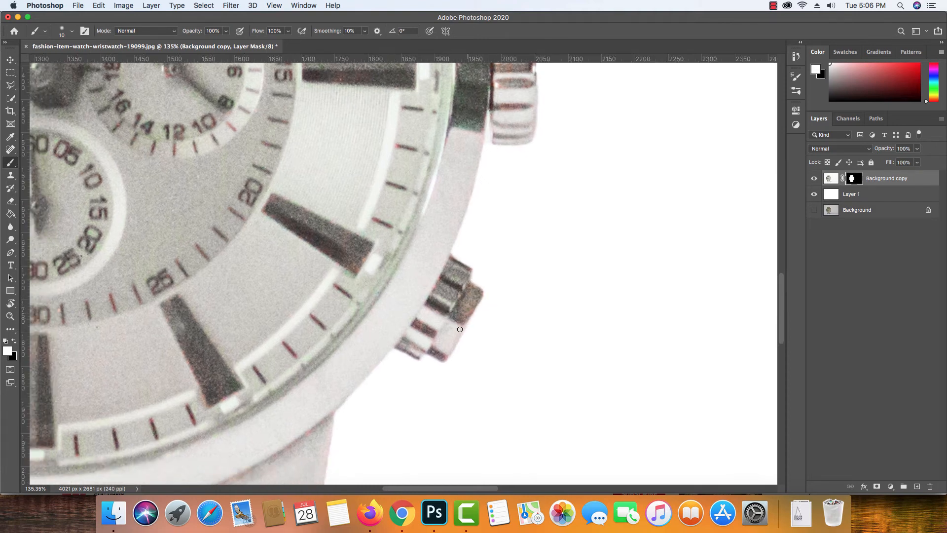
{"action": "left_click_drag", "start_coordinate": [429, 341], "coordinate": [502, 258]}
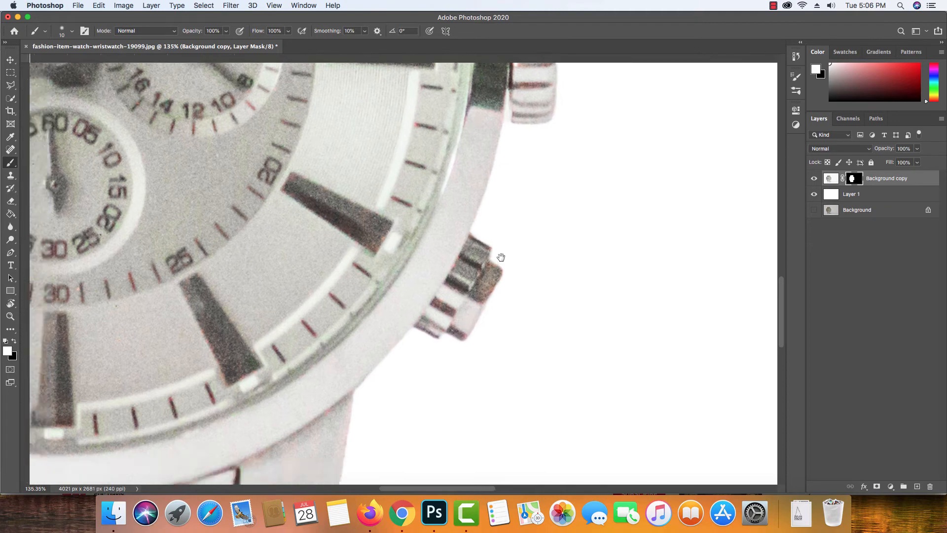
Step: Smooth the lower right lug's outer edge and pin corner on the mask, enlarging the brush to 15 px
{"action": "key", "text": "x"}
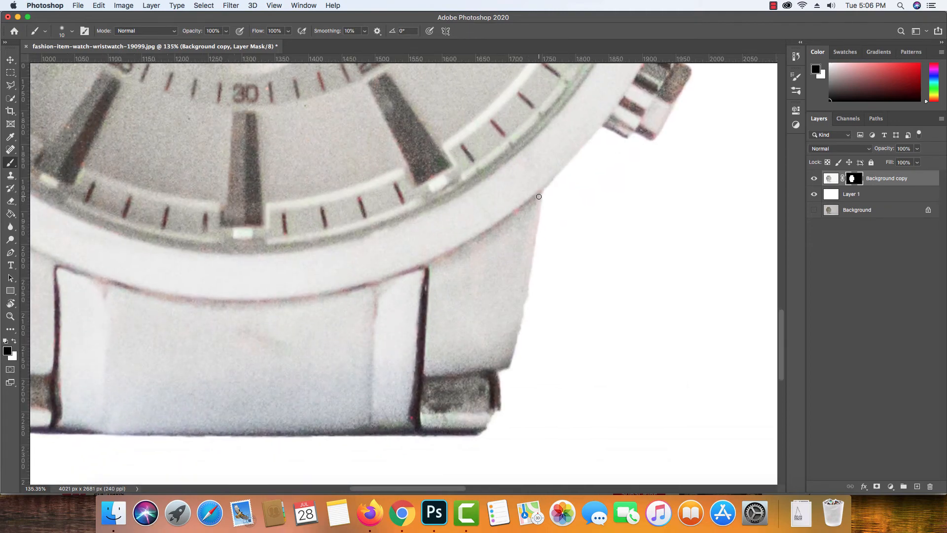
{"action": "key", "text": "x"}
{"action": "key", "text": "x"}
{"action": "scroll", "coordinate": [505, 266], "scroll_direction": "down", "scroll_amount": 5}
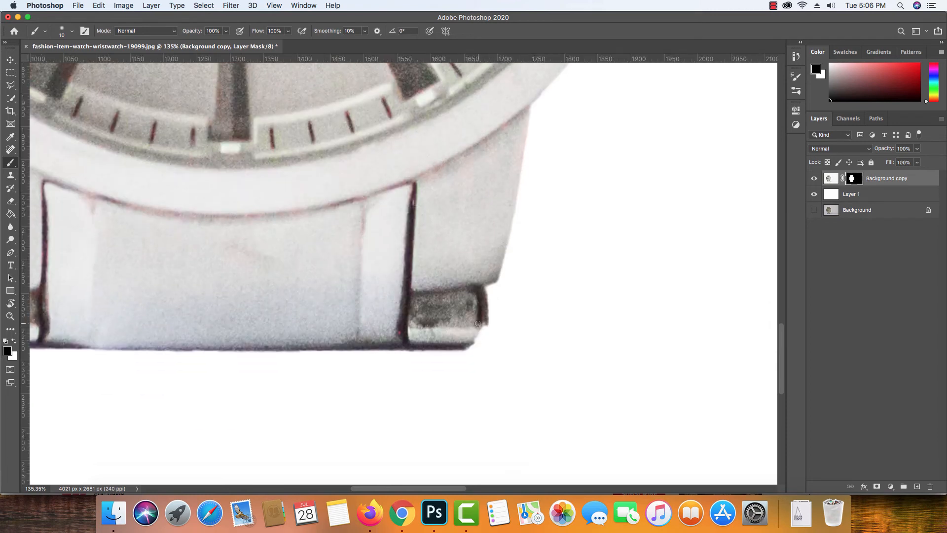
{"action": "key", "text": "bracketright"}
{"action": "mouse_move", "coordinate": [487, 291]}
{"action": "left_mouse_down"}
{"action": "mouse_move", "coordinate": [481, 336]}
{"action": "mouse_move", "coordinate": [486, 327]}
{"action": "mouse_move", "coordinate": [468, 351]}
{"action": "mouse_move", "coordinate": [499, 317]}
{"action": "mouse_move", "coordinate": [488, 297]}
{"action": "mouse_move", "coordinate": [488, 321]}
{"action": "mouse_move", "coordinate": [482, 295]}
{"action": "mouse_move", "coordinate": [486, 328]}
{"action": "mouse_move", "coordinate": [490, 287]}
{"action": "mouse_move", "coordinate": [503, 281]}
{"action": "mouse_move", "coordinate": [483, 289]}
{"action": "left_mouse_up"}
Step: Straighten the strap's bottom edge on the mask with connected black strokes from the right pin to the left pin
{"action": "left_click_drag", "start_coordinate": [431, 281], "coordinate": [499, 259]}
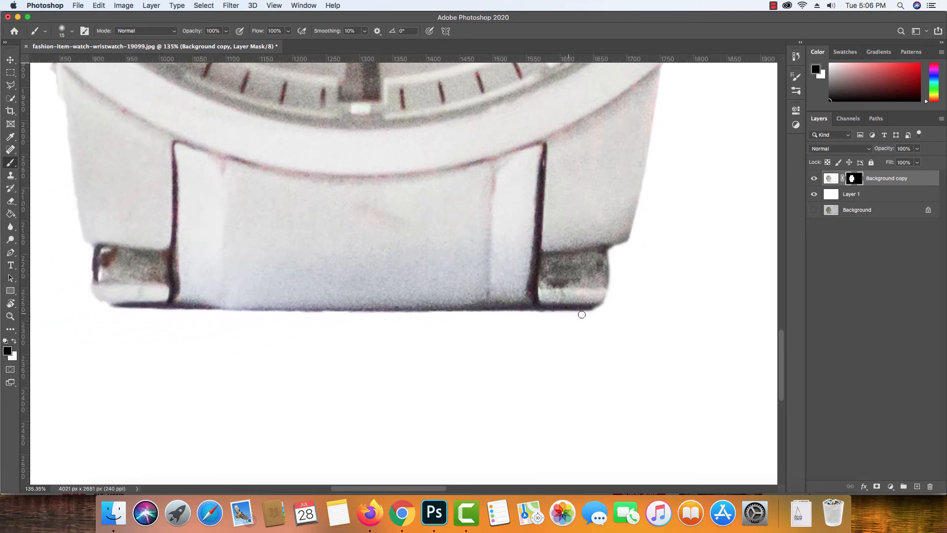
{"action": "left_click", "coordinate": [471, 314], "text": "shift"}
{"action": "left_click", "coordinate": [323, 309], "text": "shift"}
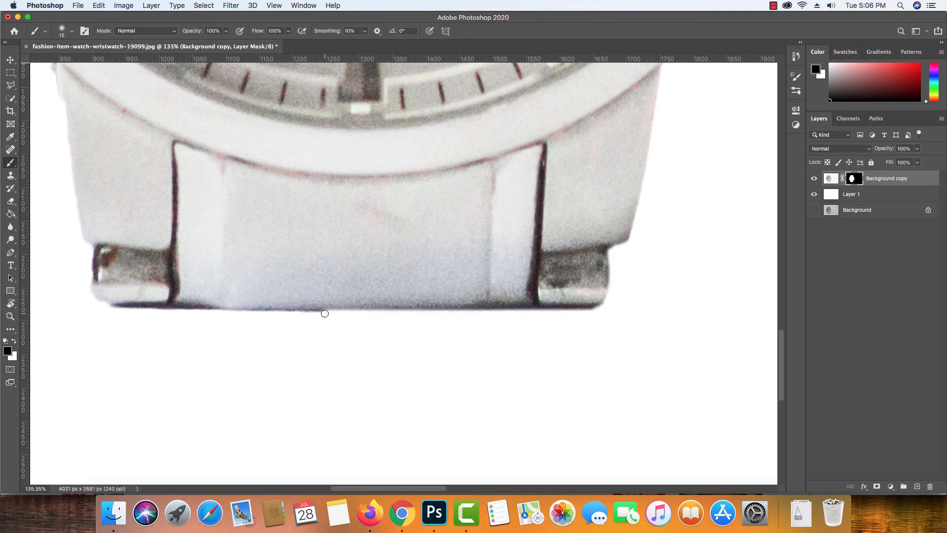
{"action": "left_click", "coordinate": [186, 309], "text": "shift"}
{"action": "left_click", "coordinate": [167, 309], "text": "shift"}
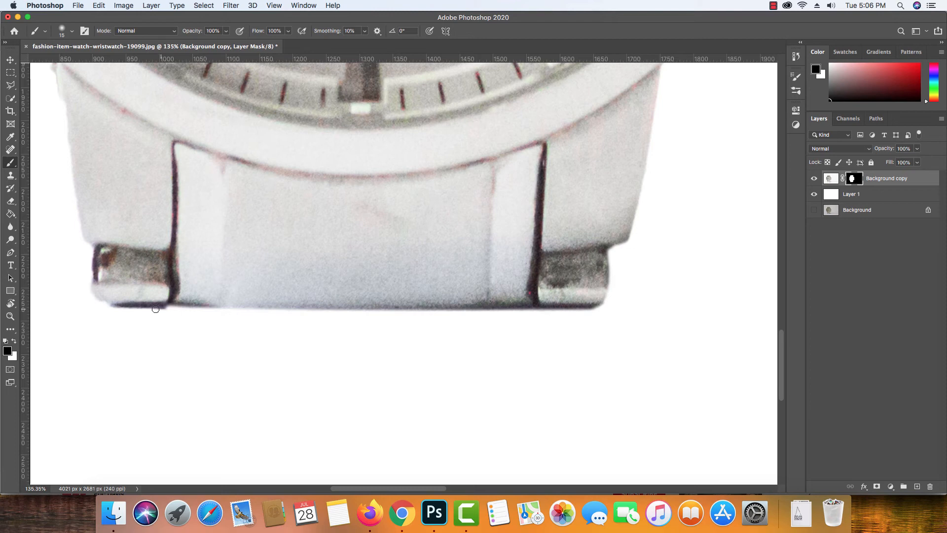
{"action": "left_click", "coordinate": [120, 308], "text": "shift"}
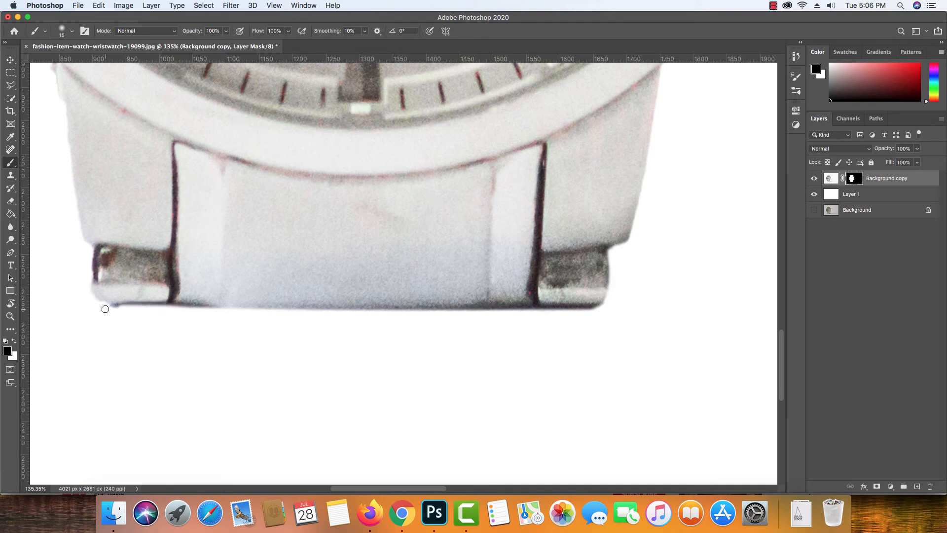
{"action": "left_click", "coordinate": [163, 309], "text": "shift"}
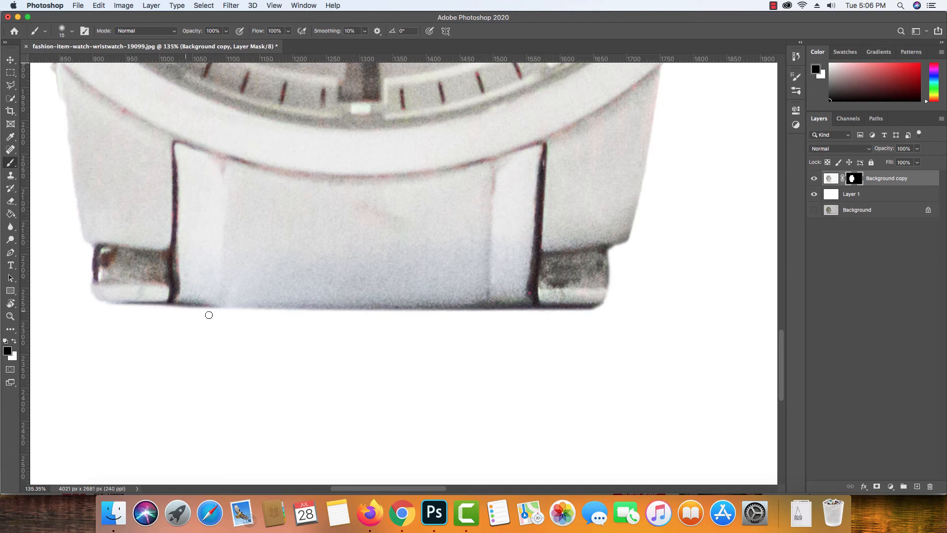
{"action": "left_click", "coordinate": [233, 314], "text": "shift"}
{"action": "left_click", "coordinate": [466, 314], "text": "shift"}
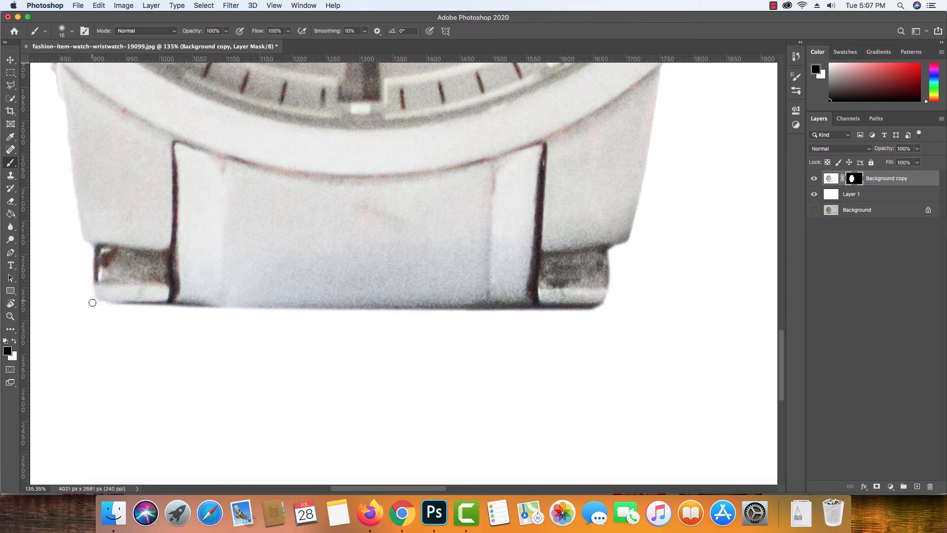
Step: Restore the lower left lug's outer edge on the mask with a straight white stroke
{"action": "left_click_drag", "start_coordinate": [80, 254], "coordinate": [133, 345]}
{"action": "key", "text": "super+r"}
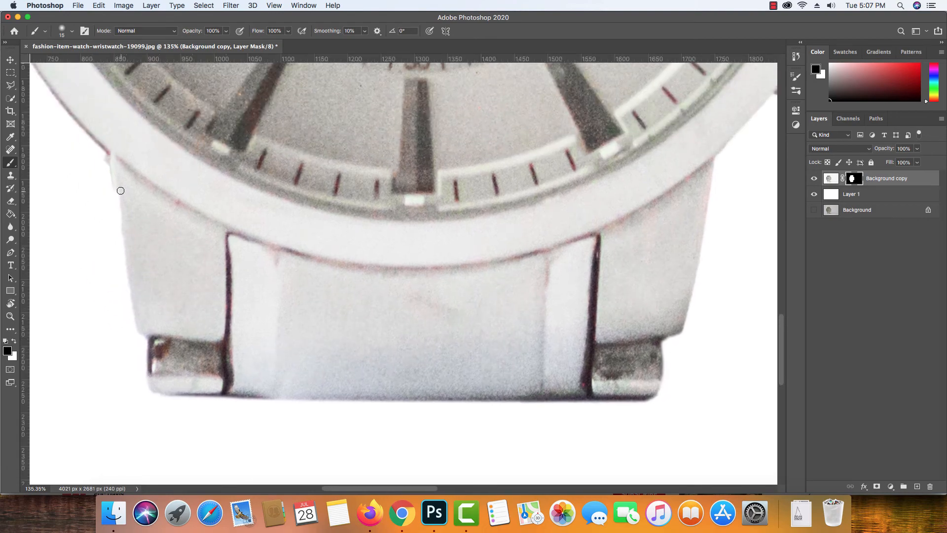
{"action": "key", "text": "x"}
{"action": "left_click", "coordinate": [137, 323], "text": "shift"}
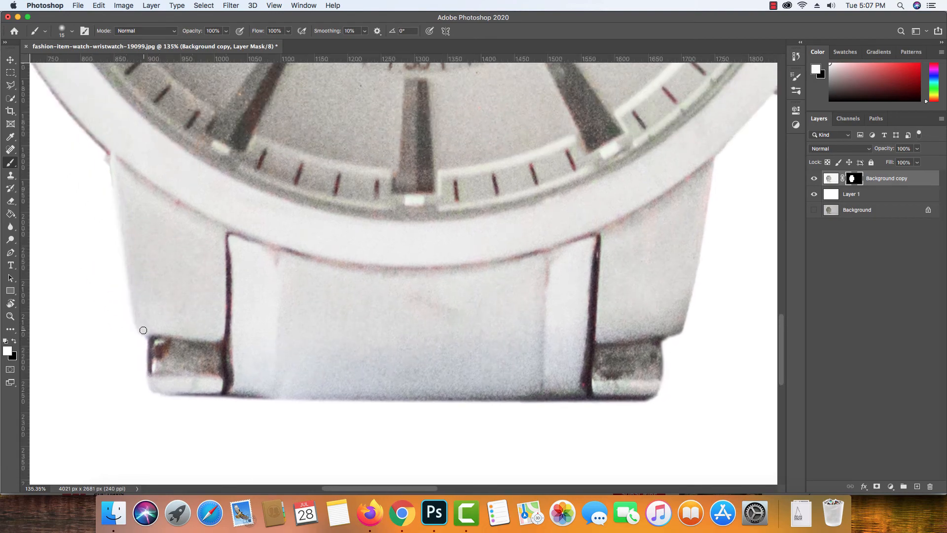
{"action": "scroll", "coordinate": [147, 333], "scroll_direction": "up", "scroll_amount": 5}
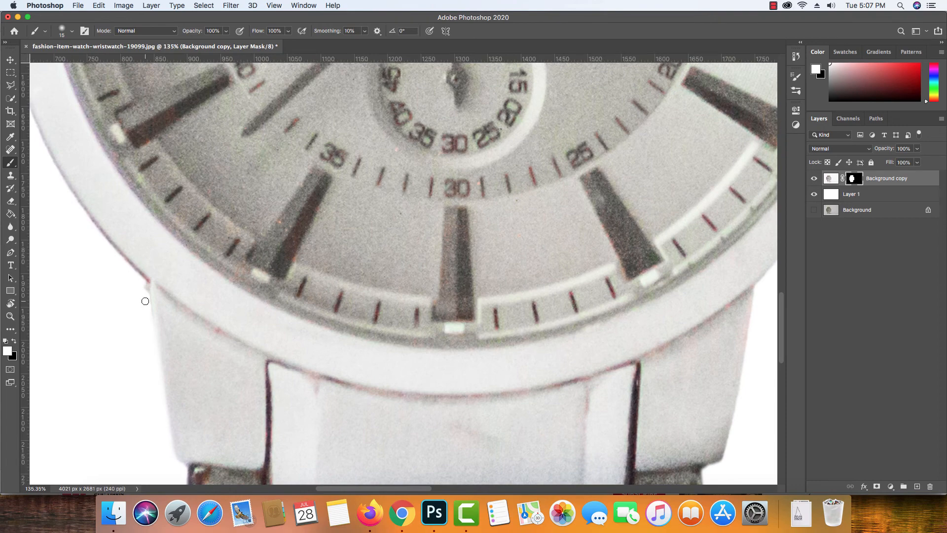
{"action": "key", "text": "x"}
Step: Switch the mask brush to Hard Round with white paint for repairing the bezel's left edge
{"action": "scroll", "coordinate": [102, 263], "scroll_direction": "up", "scroll_amount": 5}
{"action": "scroll", "coordinate": [102, 262], "scroll_direction": "left", "scroll_amount": 5}
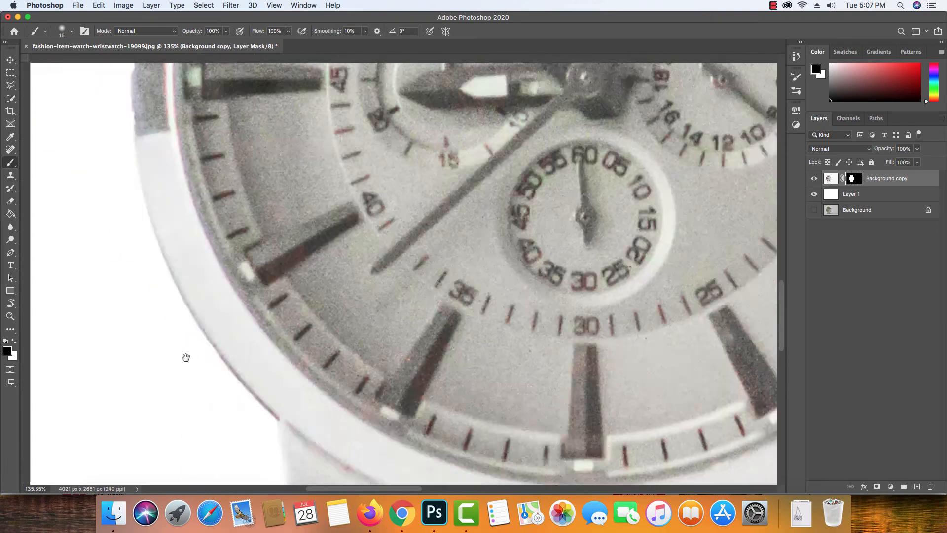
{"action": "left_click_drag", "start_coordinate": [217, 237], "coordinate": [102, 349]}
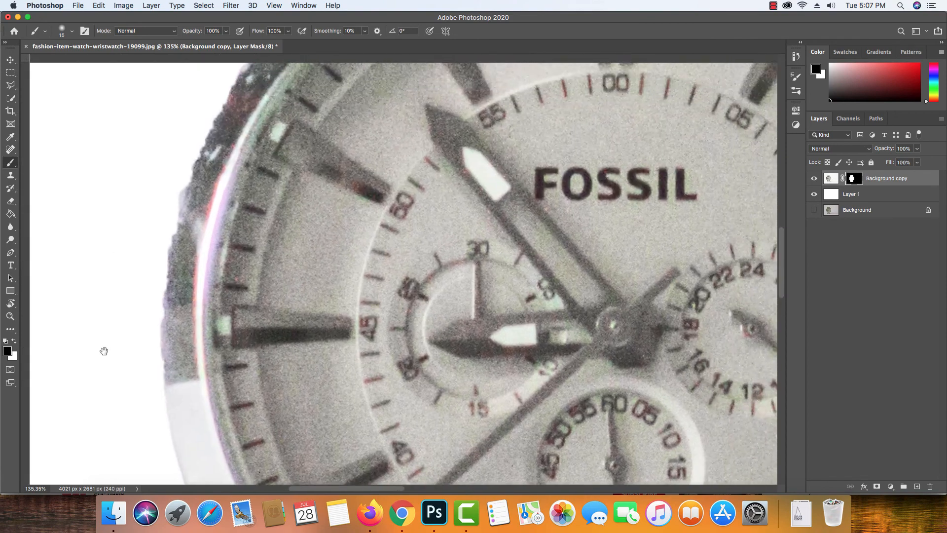
{"action": "scroll", "coordinate": [119, 338], "scroll_direction": "down", "scroll_amount": 3}
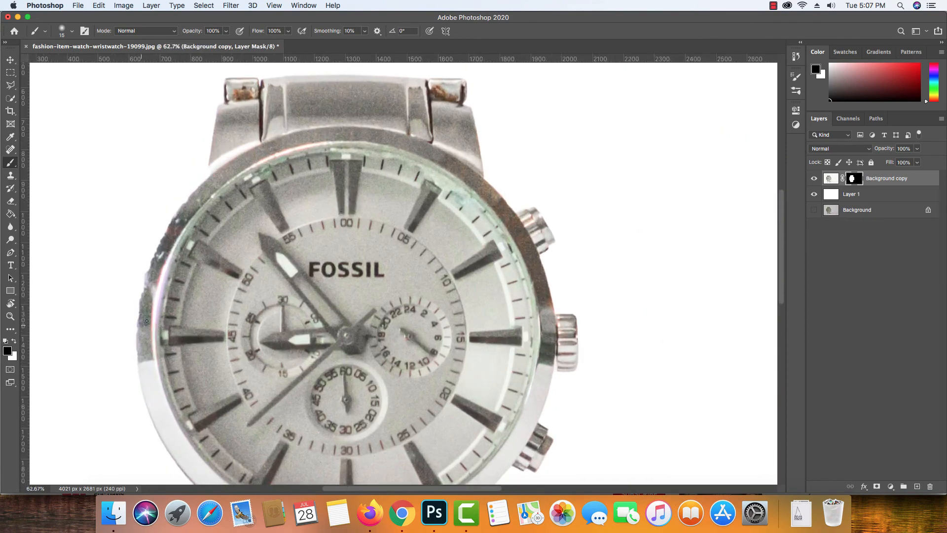
{"action": "left_click", "coordinate": [67, 33]}
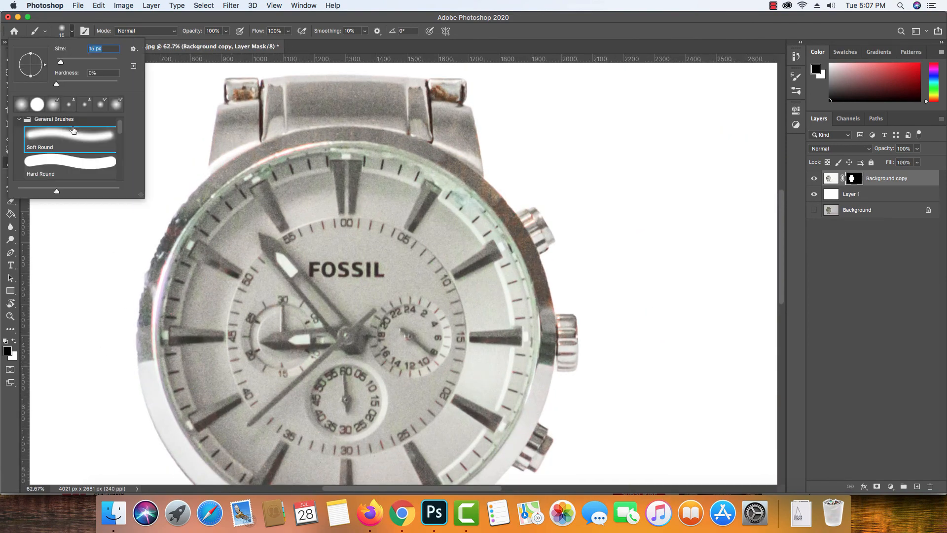
{"action": "left_click", "coordinate": [58, 165]}
{"action": "left_click", "coordinate": [243, 277]}
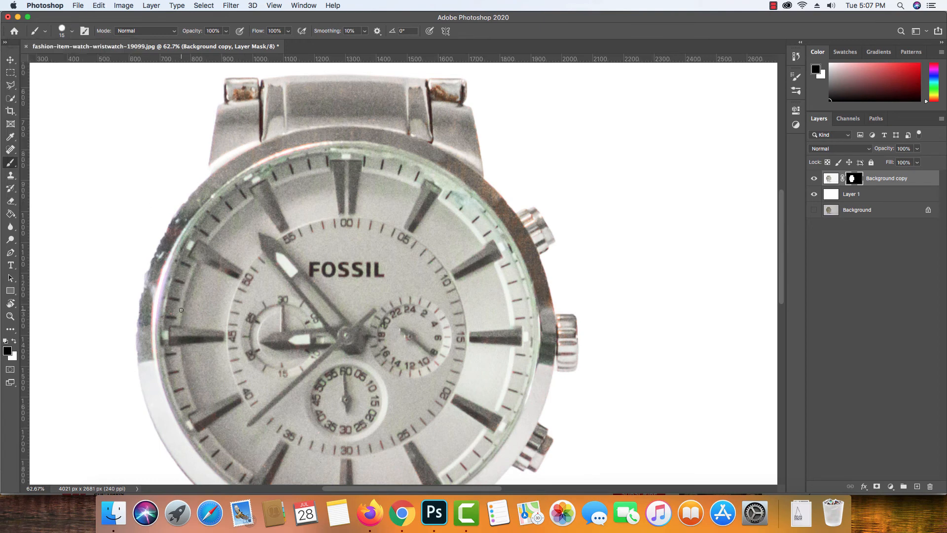
{"action": "key", "text": "x"}
{"action": "key", "text": "bracketright"}
{"action": "left_click", "coordinate": [14, 342]}
{"action": "left_click", "coordinate": [14, 342]}
Step: Enlarge the hard white brush to 1300 px to match the bezel's curve and restore its jagged left edge on the mask
{"action": "key", "text": "]"}
{"action": "key", "text": "]"}
{"action": "key", "text": "]"}
{"action": "key", "text": "]"}
{"action": "key", "text": "]"}
{"action": "key", "text": "]"}
{"action": "key", "text": "]"}
{"action": "key", "text": "]"}
{"action": "key", "text": "]"}
{"action": "key", "text": "]"}
{"action": "key", "text": "]"}
{"action": "key", "text": "]"}
{"action": "key", "text": "]"}
{"action": "key", "text": "]"}
{"action": "key", "text": "]"}
{"action": "key", "text": "]"}
{"action": "key", "text": "]"}
{"action": "key", "text": "]"}
{"action": "key", "text": "]"}
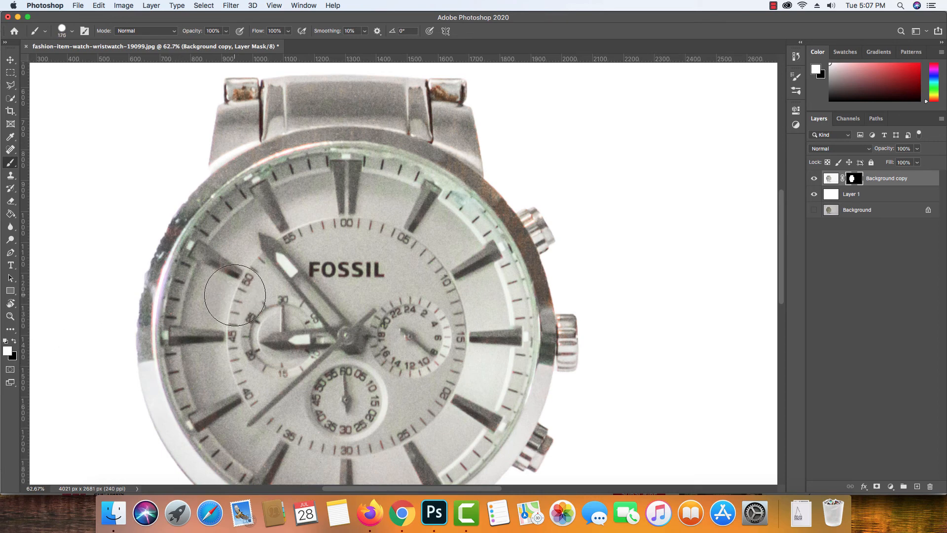
{"action": "key", "text": "]"}
{"action": "key", "text": "]"}
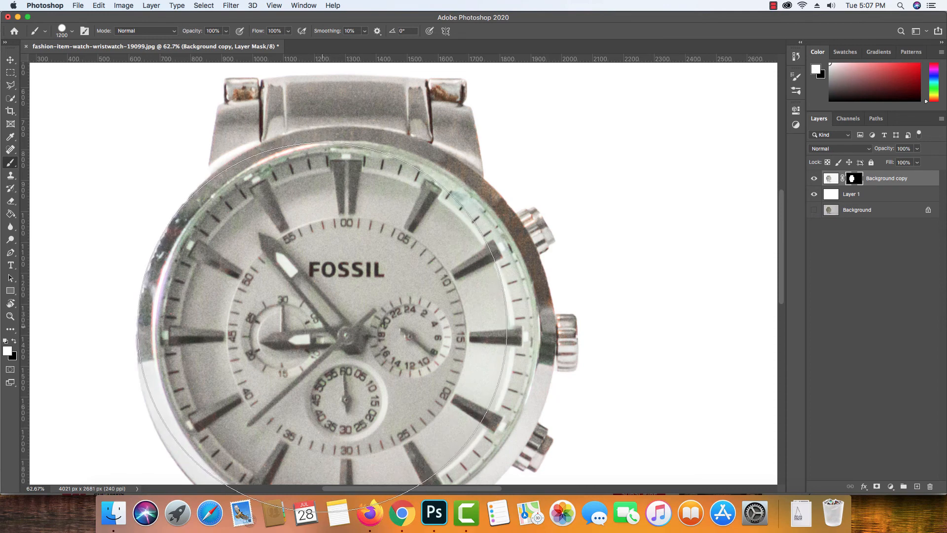
{"action": "key", "text": "bracketright"}
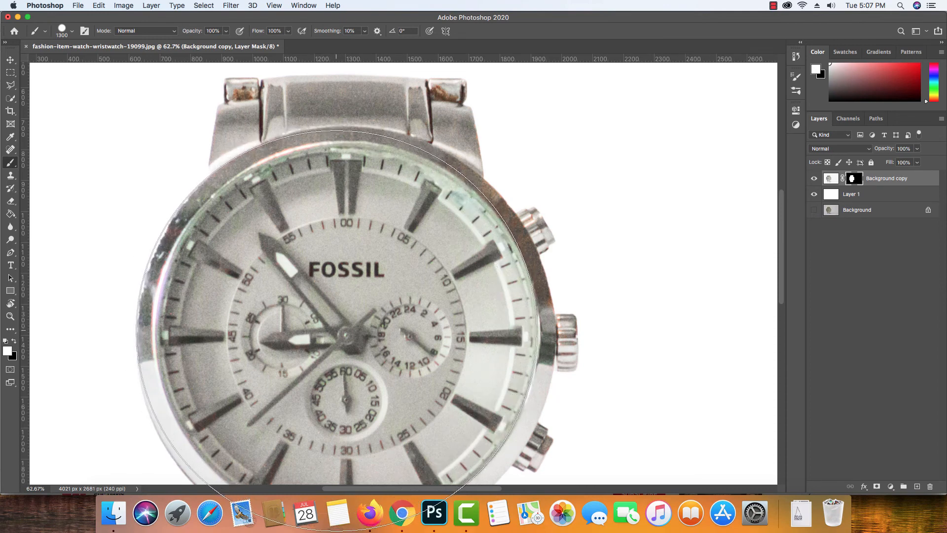
Step: Reduce the mask brush size to 200 px
{"action": "key", "text": "bracketleft"}
{"action": "key", "text": "bracketleft"}
{"action": "key", "text": "bracketleft"}
{"action": "key", "text": "bracketleft"}
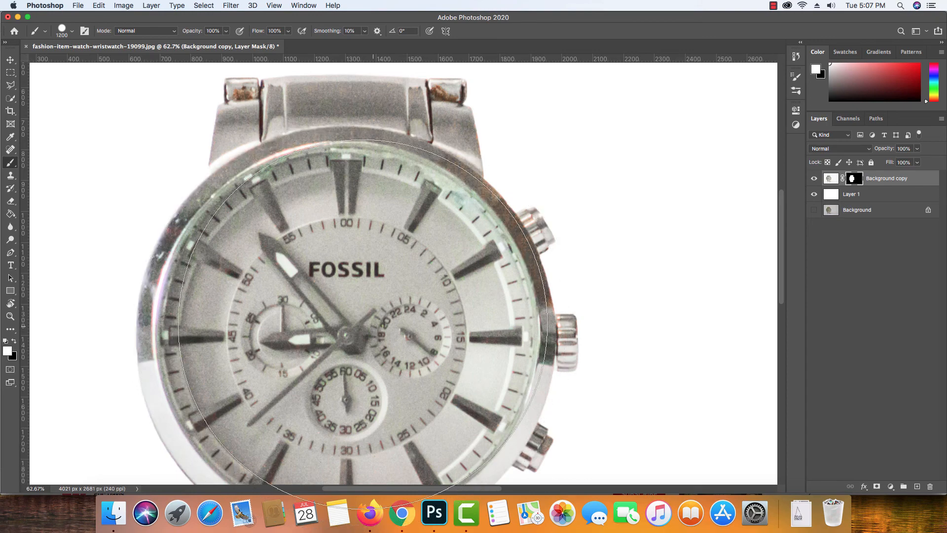
{"action": "key", "text": "bracketleft"}
{"action": "key", "text": "bracketleft"}
{"action": "key", "text": "bracketleft"}
{"action": "key", "text": "bracketleft"}
{"action": "key", "text": "bracketleft"}
{"action": "key", "text": "bracketleft"}
{"action": "key", "text": "bracketleft"}
{"action": "key", "text": "bracketleft"}
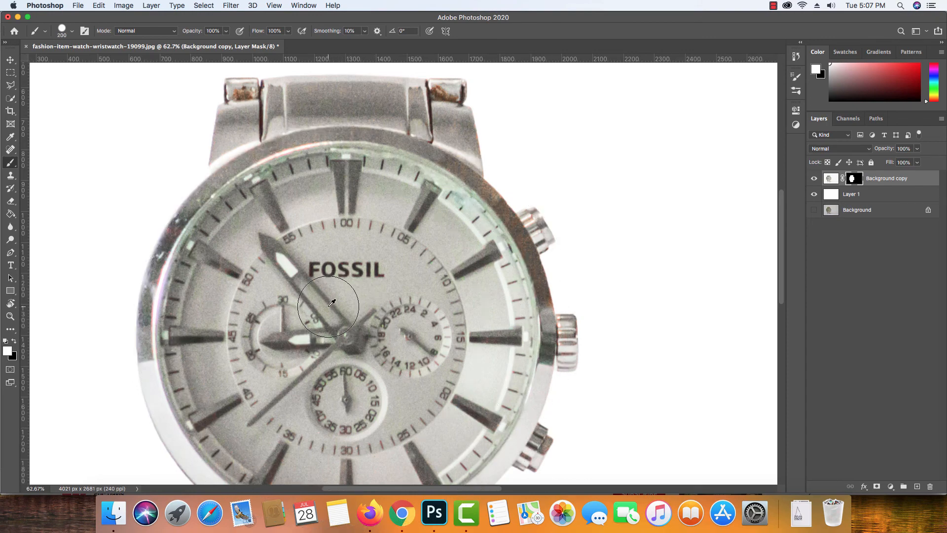
Step: Convert the masked Background copy layer to a smart object and duplicate it
{"action": "scroll", "coordinate": [329, 307], "scroll_direction": "down", "scroll_amount": 3}
{"action": "scroll", "coordinate": [332, 302], "scroll_direction": "down", "scroll_amount": 5}
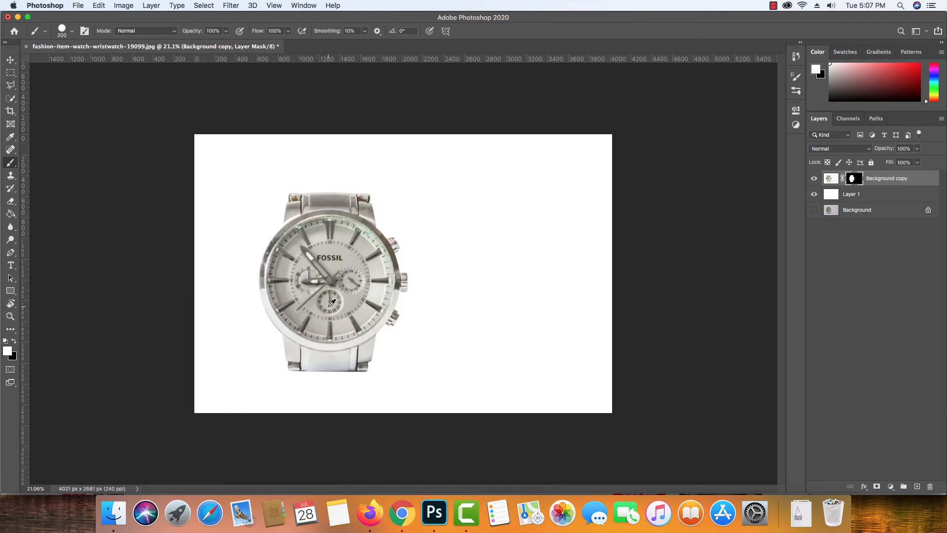
{"action": "left_click", "coordinate": [10, 61]}
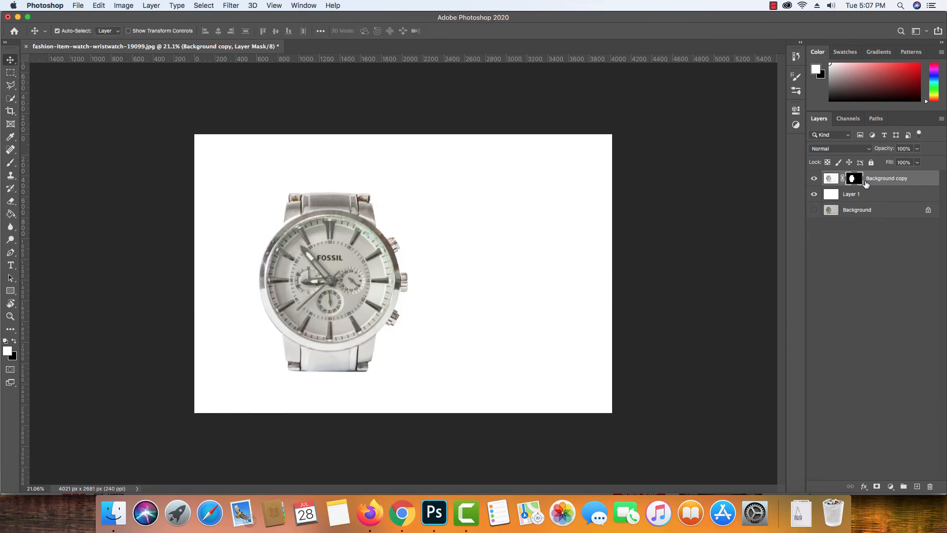
{"action": "right_click", "coordinate": [874, 181]}
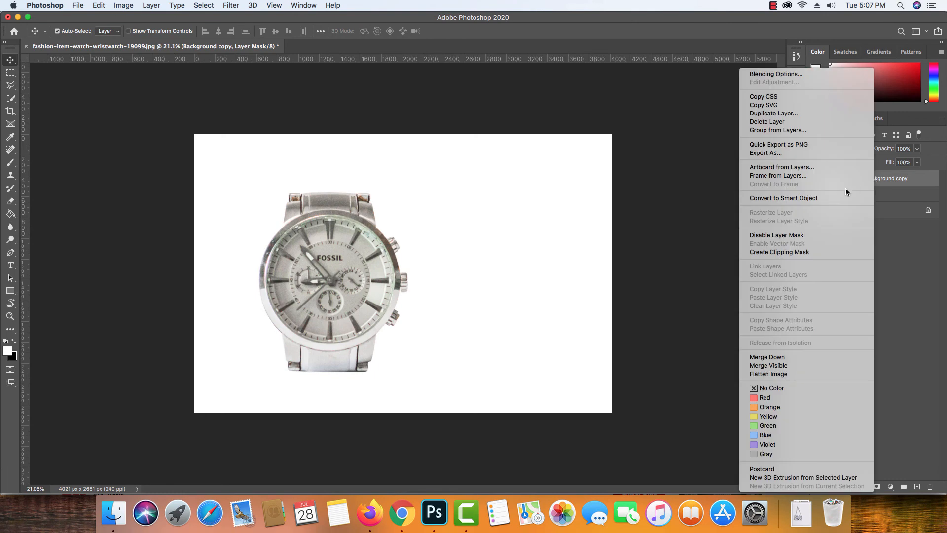
{"action": "left_click", "coordinate": [834, 196]}
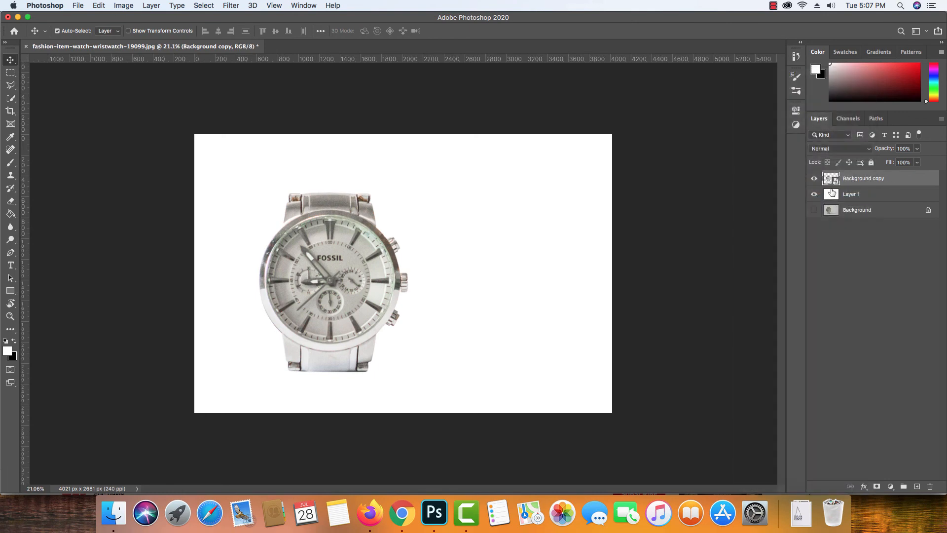
{"action": "key", "text": "cmd+j"}
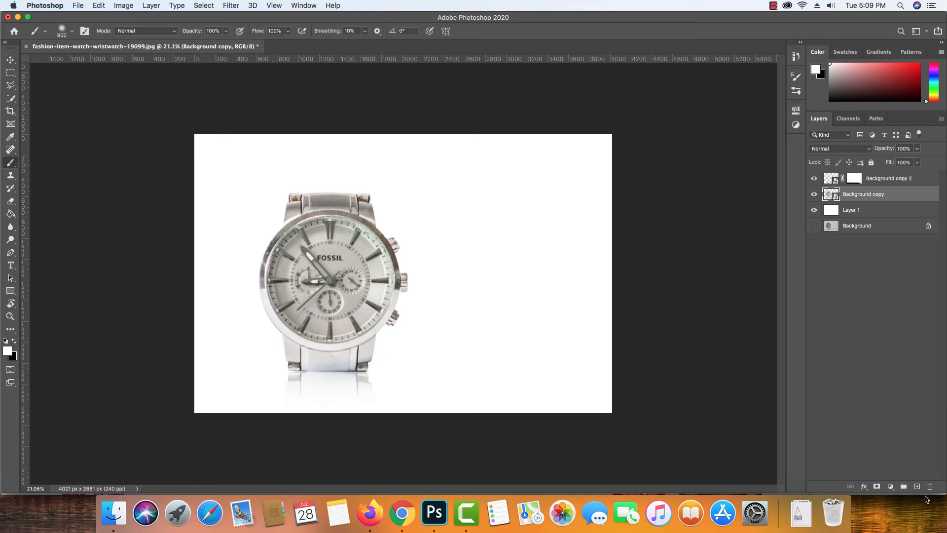
Step: Add a new layer above Background copy and paint one soft black 800 px dot on the empty white area beside the watch
{"action": "left_click", "coordinate": [917, 488]}
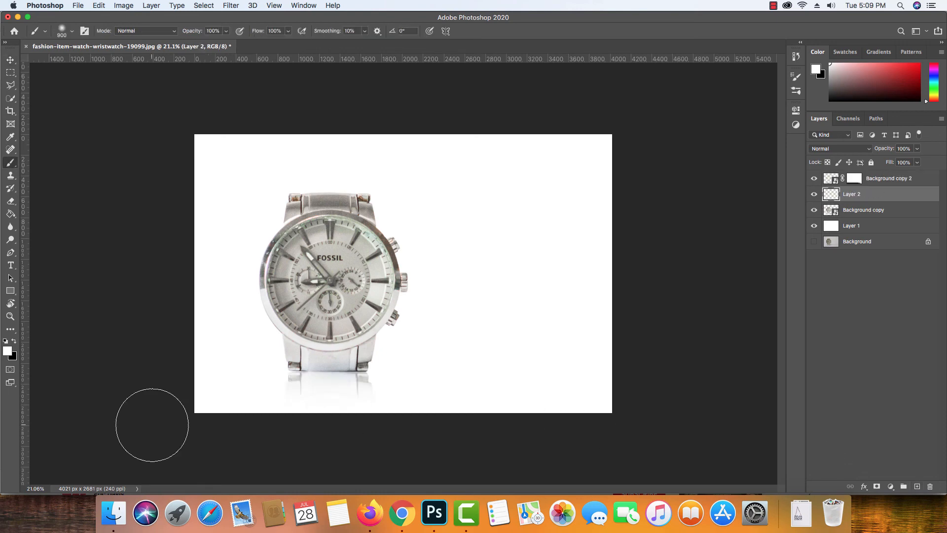
{"action": "key", "text": "x"}
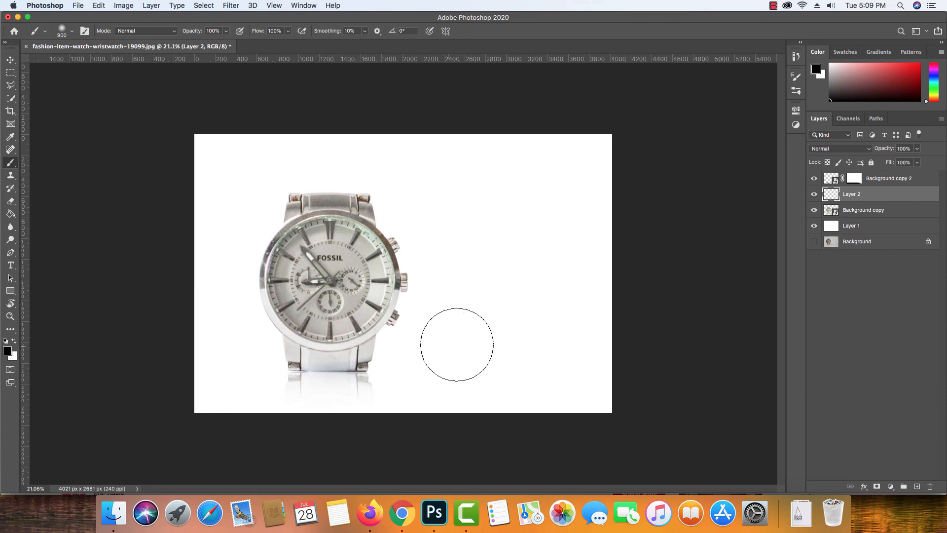
{"action": "key", "text": "bracketleft"}
{"action": "left_click", "coordinate": [491, 338]}
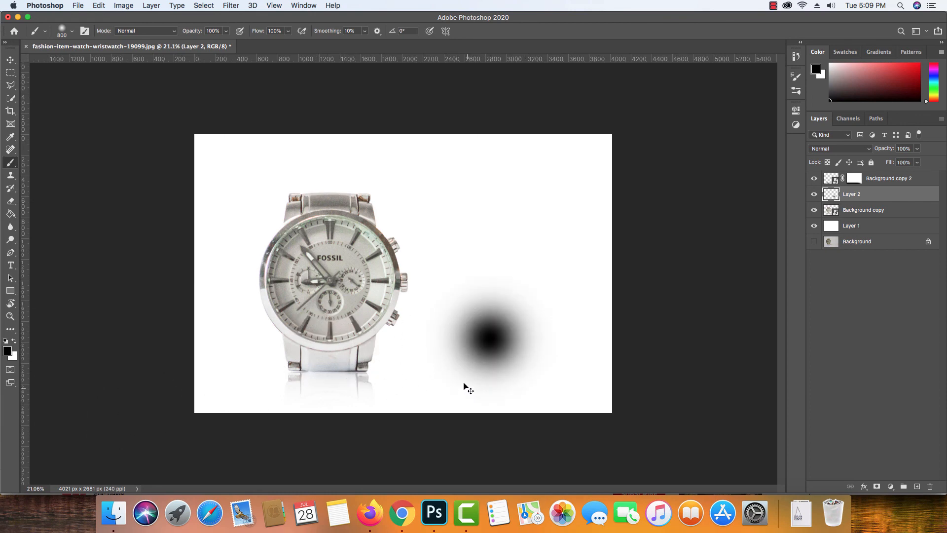
Step: Flatten the black dot to about 5% of its height with Free Transform and move the thin shadow under the strap's bottom edge
{"action": "key", "text": "super+y"}
{"action": "key", "text": "super+t"}
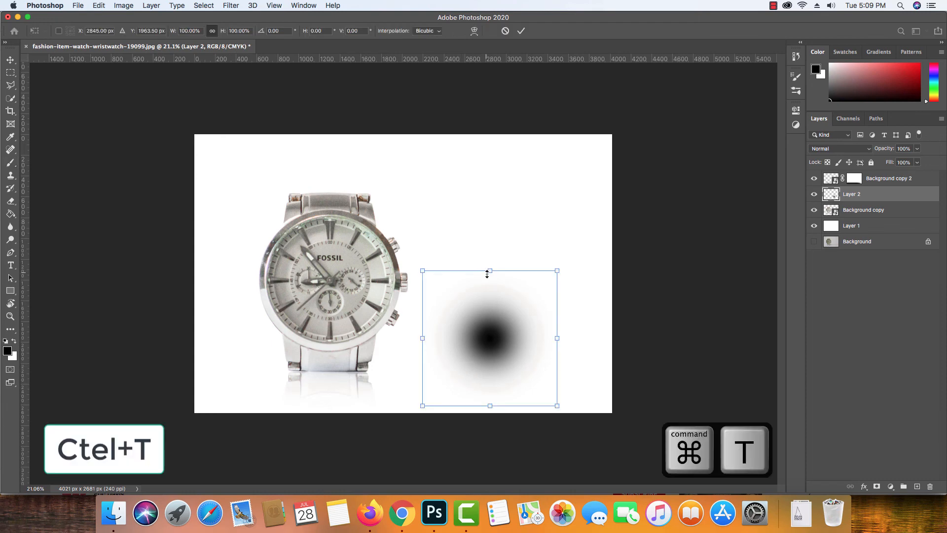
{"action": "left_click_drag", "start_coordinate": [489, 272], "coordinate": [496, 401]}
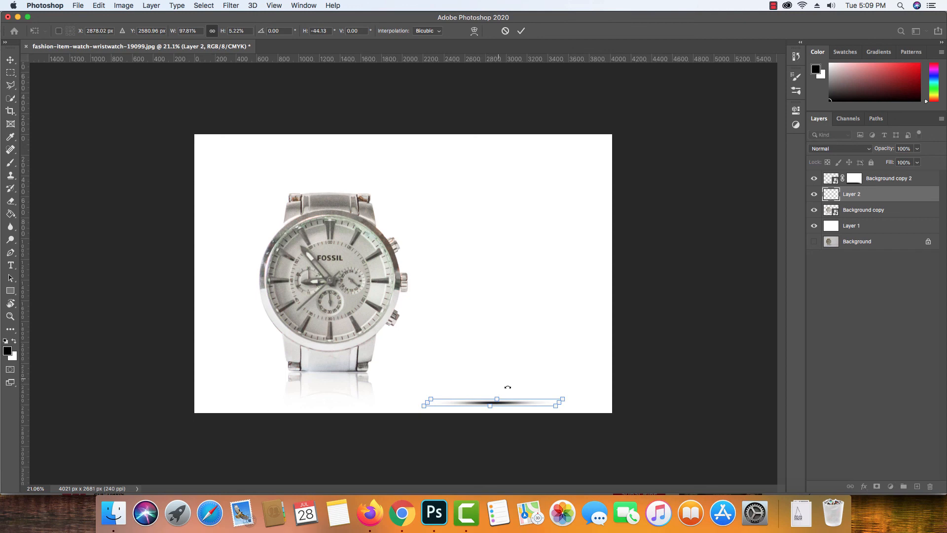
{"action": "left_click", "coordinate": [508, 393]}
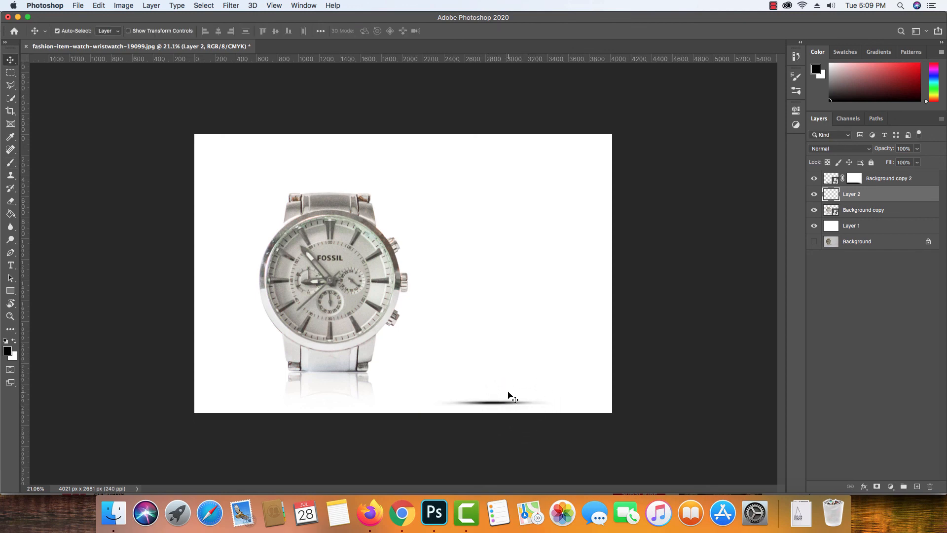
{"action": "left_click_drag", "start_coordinate": [507, 401], "coordinate": [334, 370]}
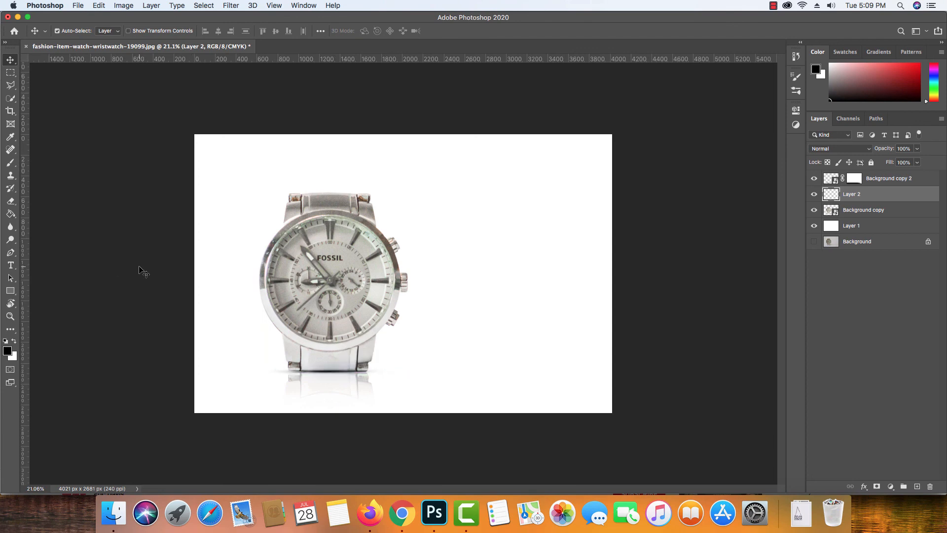
Step: Place the shadow layer beneath the Background copy watch layer and nudge the shadow about 5 px to the right
{"action": "left_click_drag", "start_coordinate": [870, 195], "coordinate": [873, 219]}
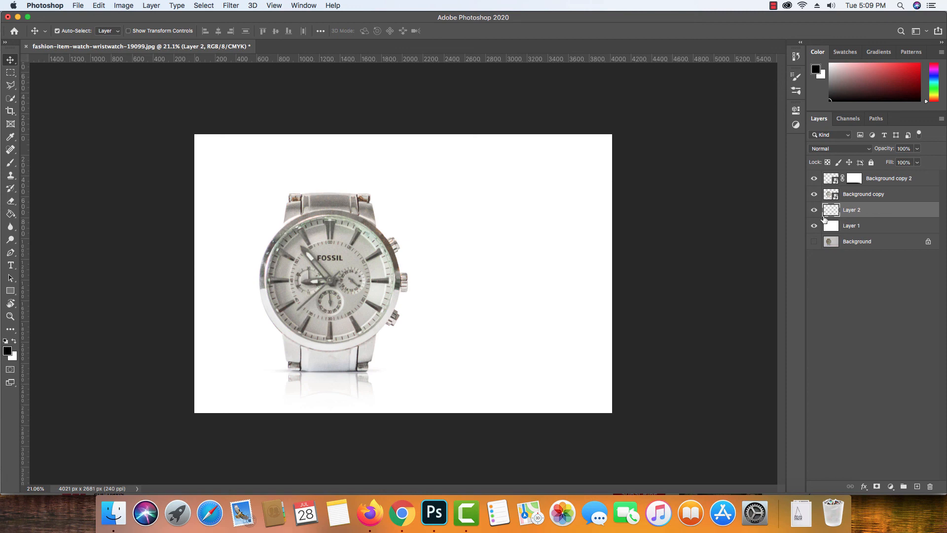
{"action": "key", "text": "super+t"}
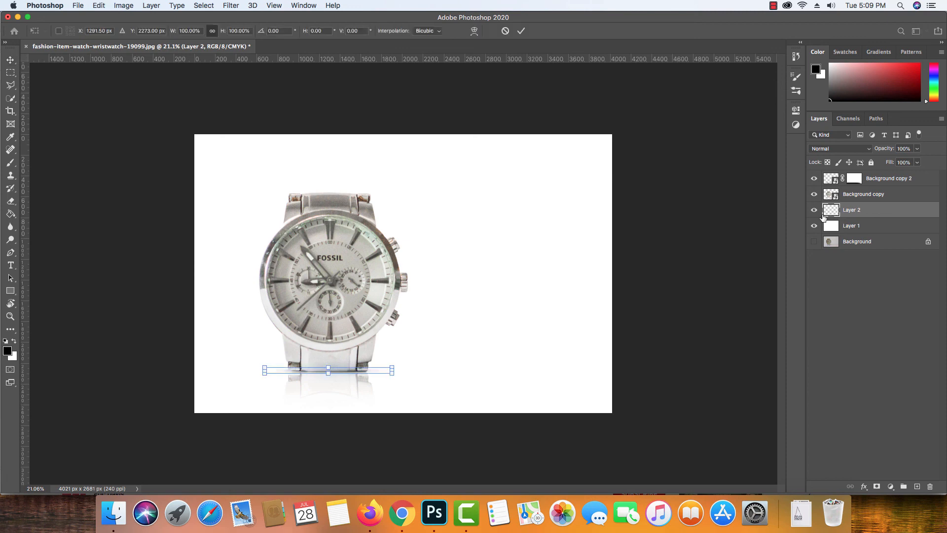
{"action": "key", "text": "Right"}
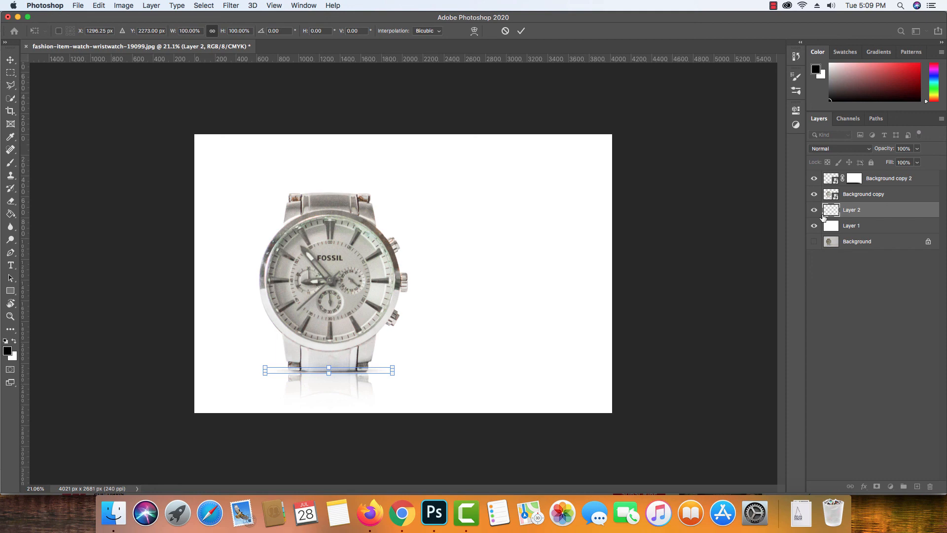
{"action": "key", "text": "Down"}
{"action": "key", "text": "Up"}
{"action": "key", "text": "Return"}
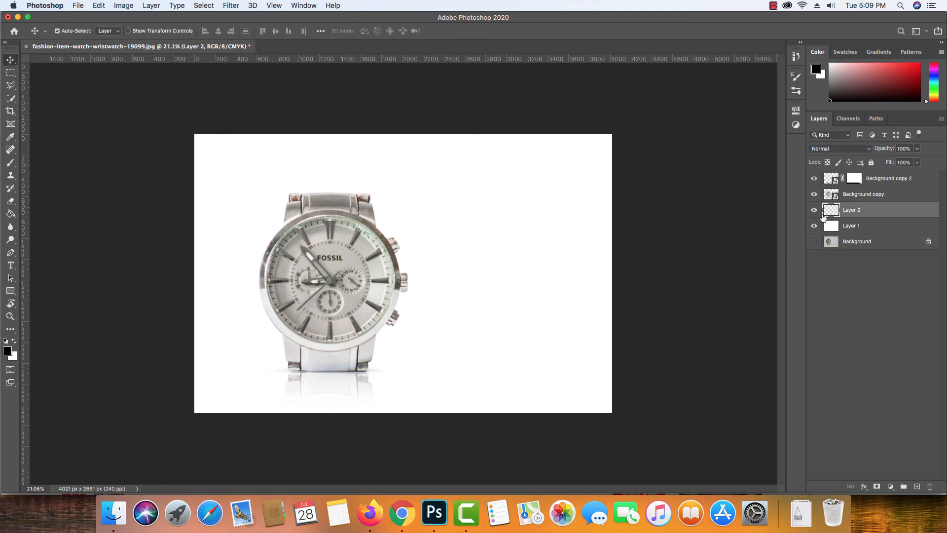